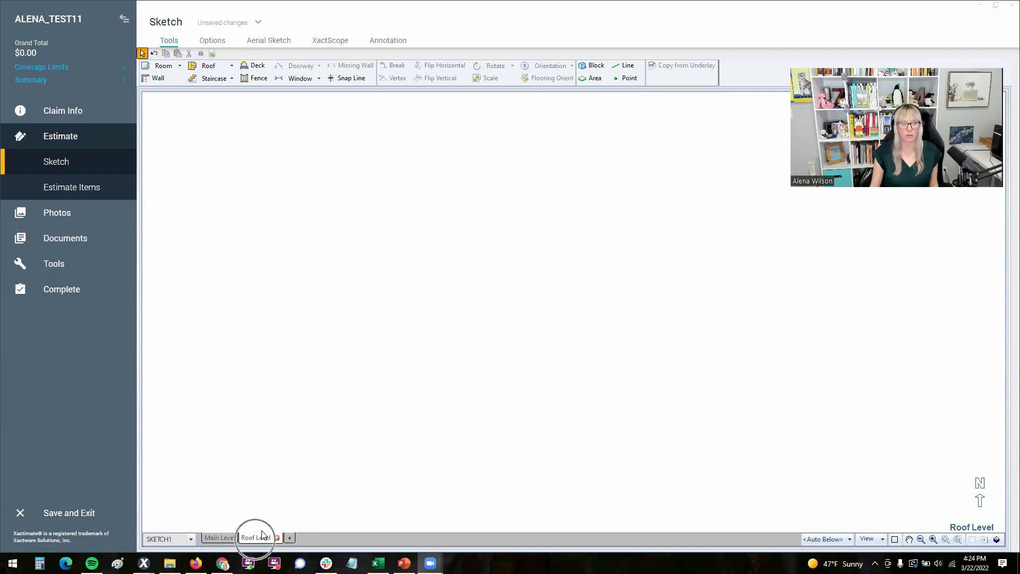
- Place a gable roof on the Roof Level, stretched to 37' 3" by 20' 2" with faces F1 and F2
click(220, 537)
click(255, 538)
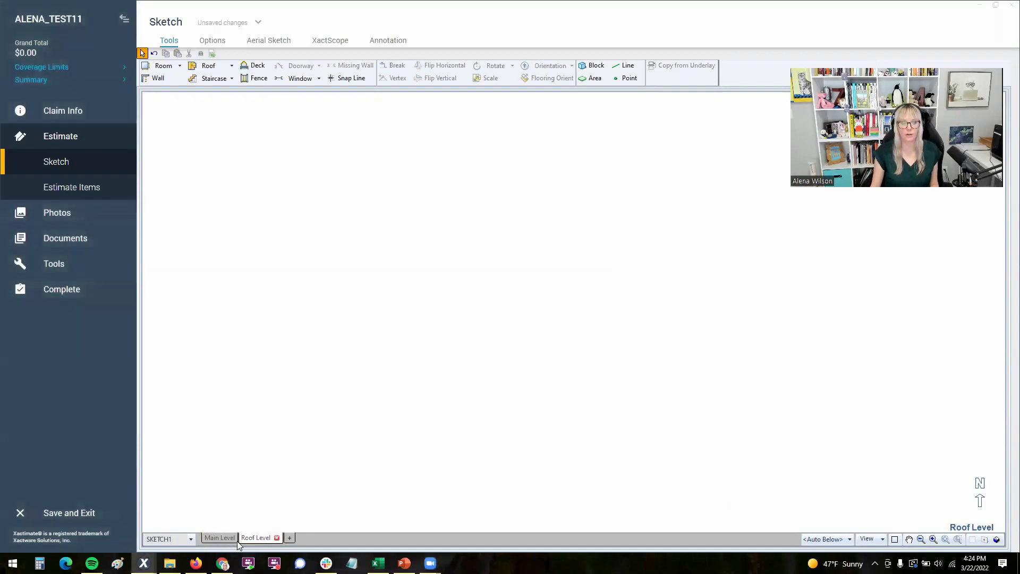
click(210, 66)
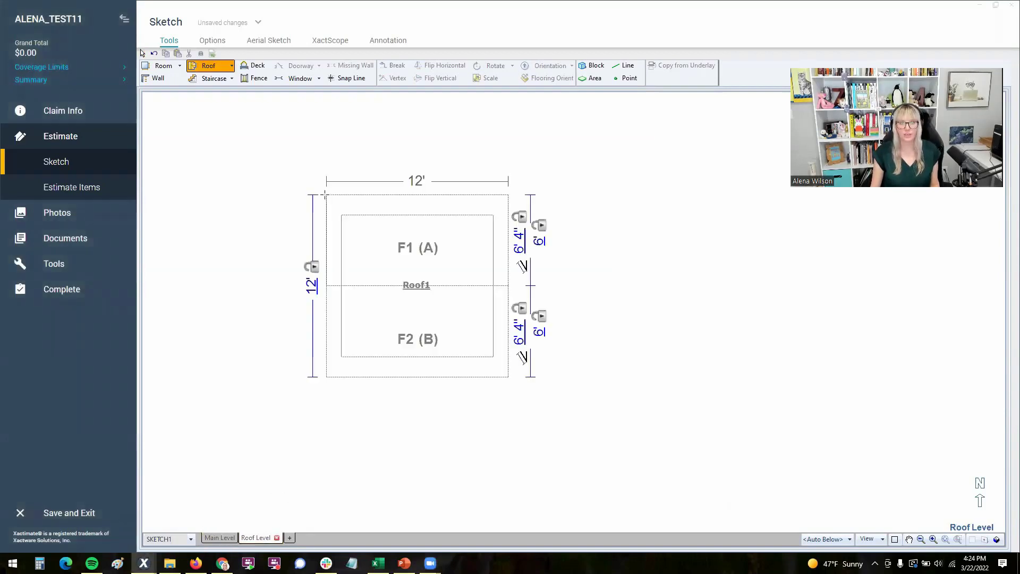
drag(490, 387, 859, 494)
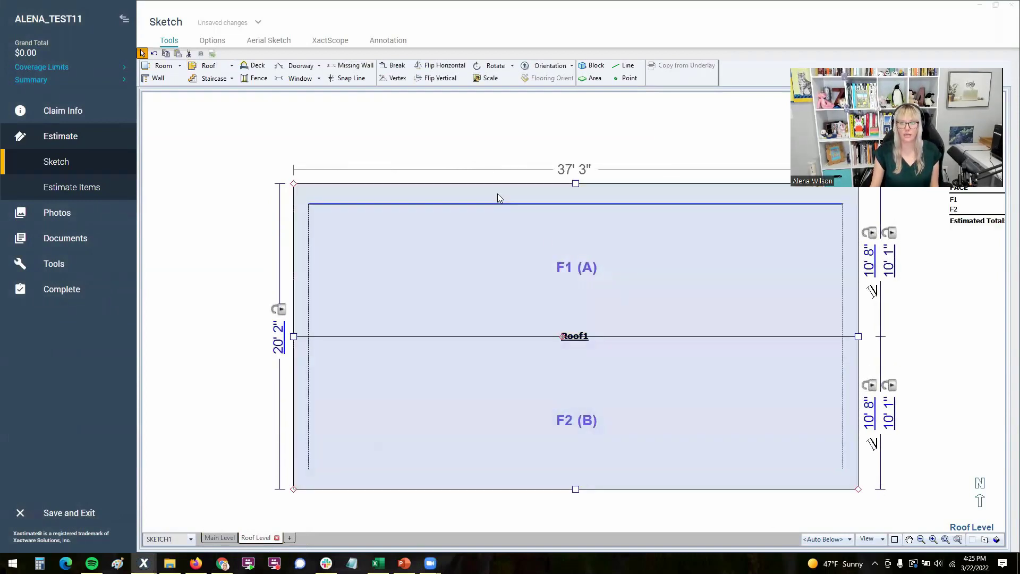
click(579, 176)
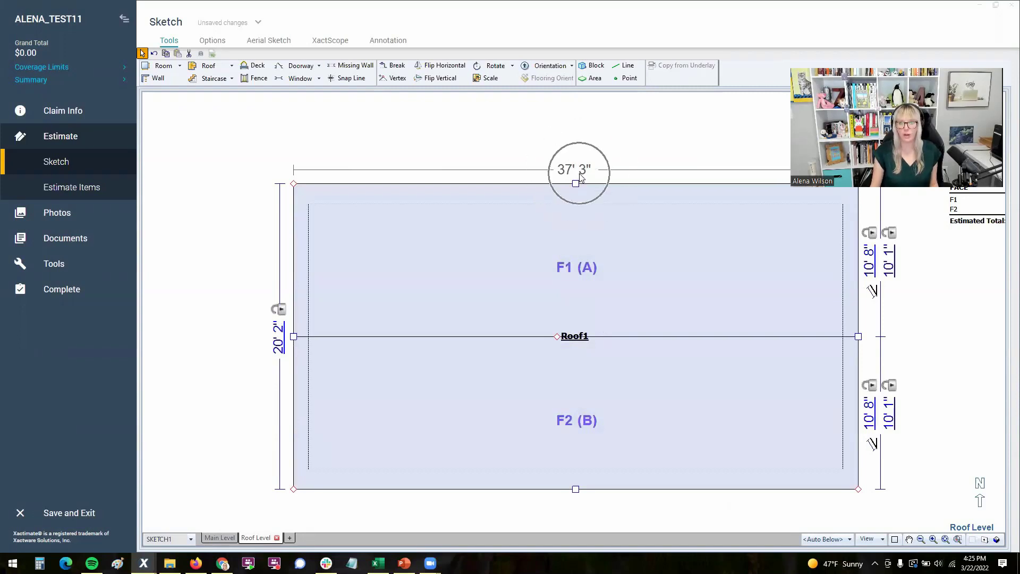
click(277, 344)
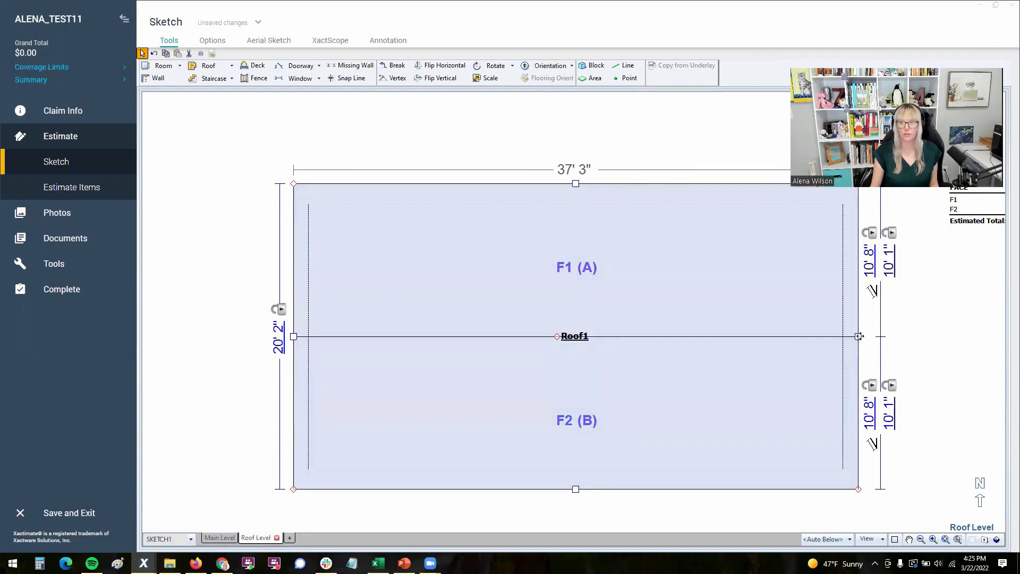
click(572, 170)
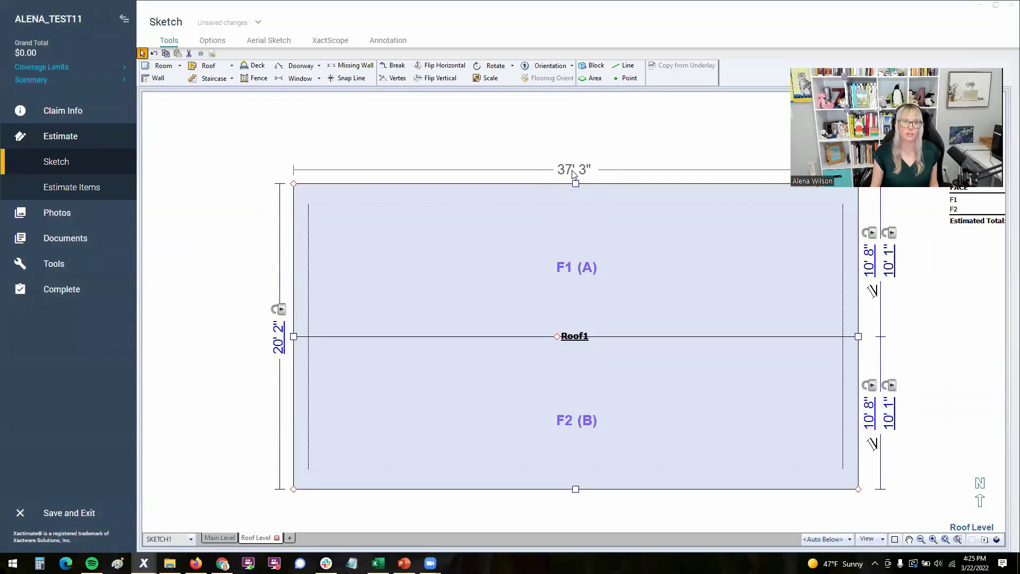
click(571, 170)
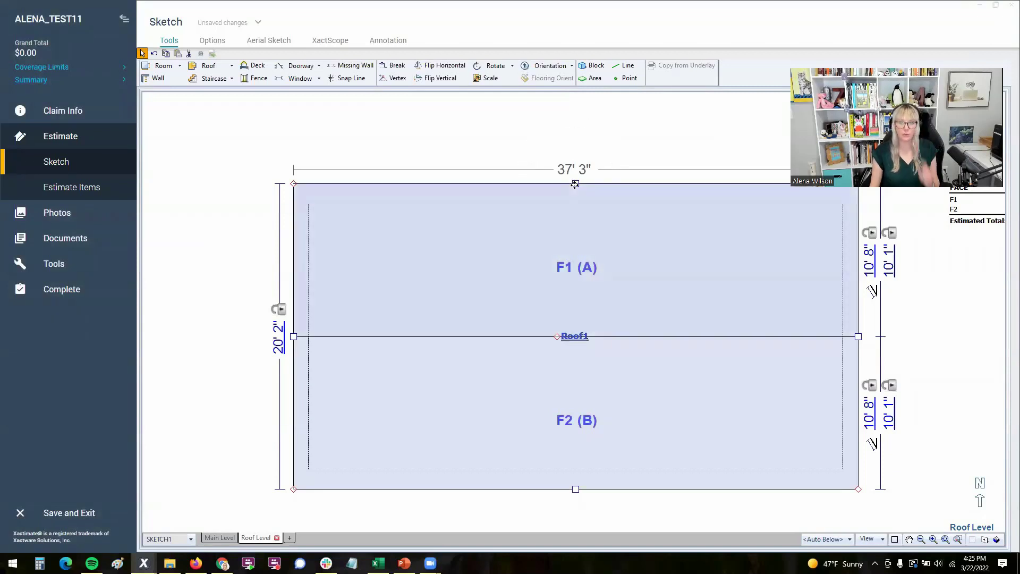
click(574, 184)
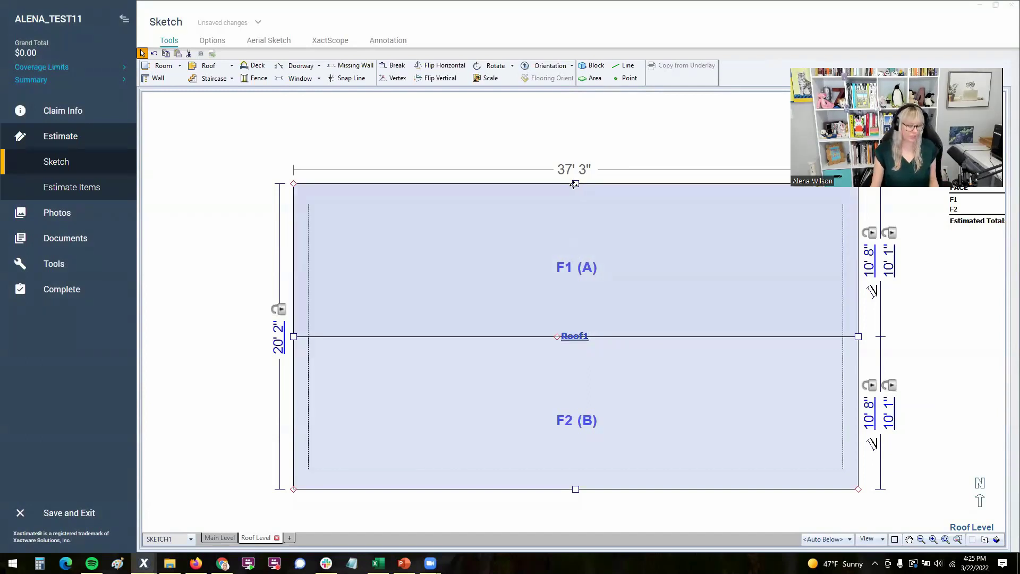
drag(574, 184, 575, 182)
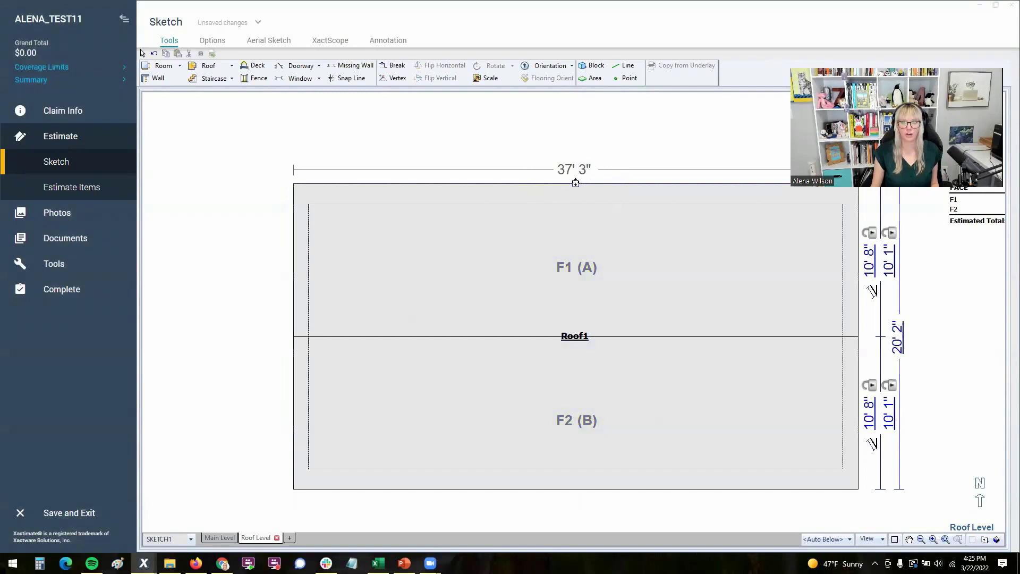
click(582, 174)
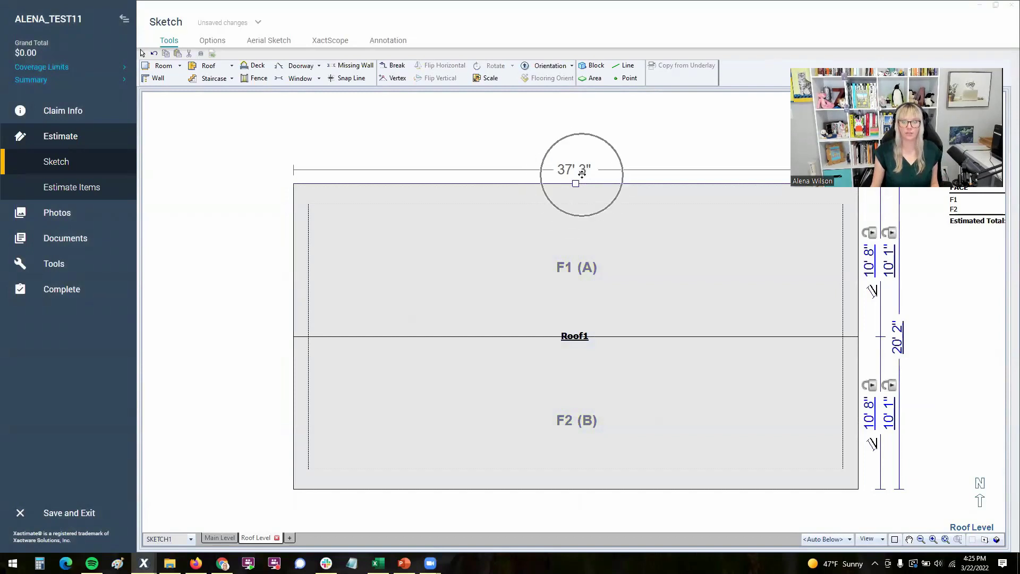
click(662, 278)
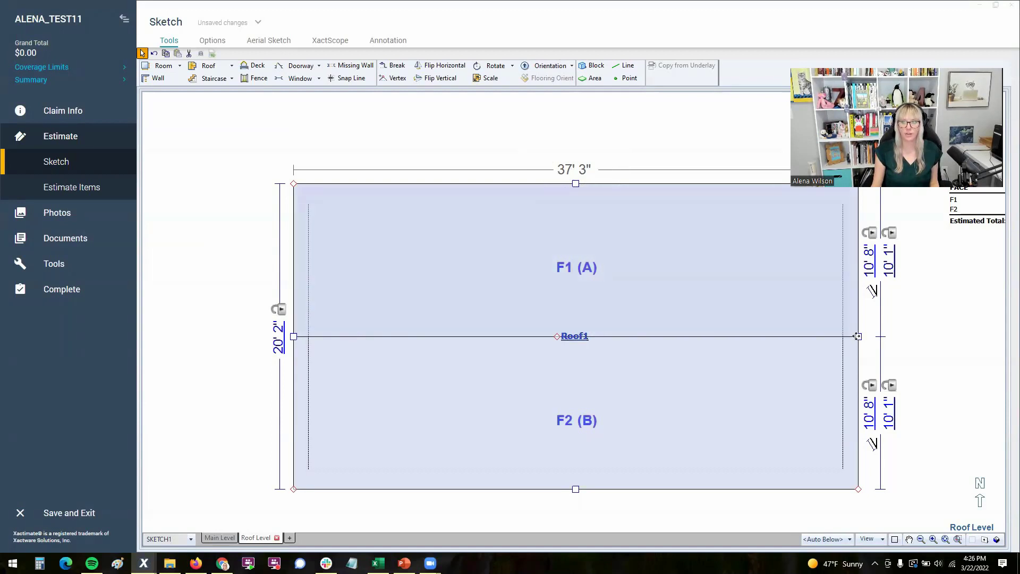
- Drag the roof's right edge out to 40' wide, keeping its 20' 2" depth
drag(857, 335, 900, 334)
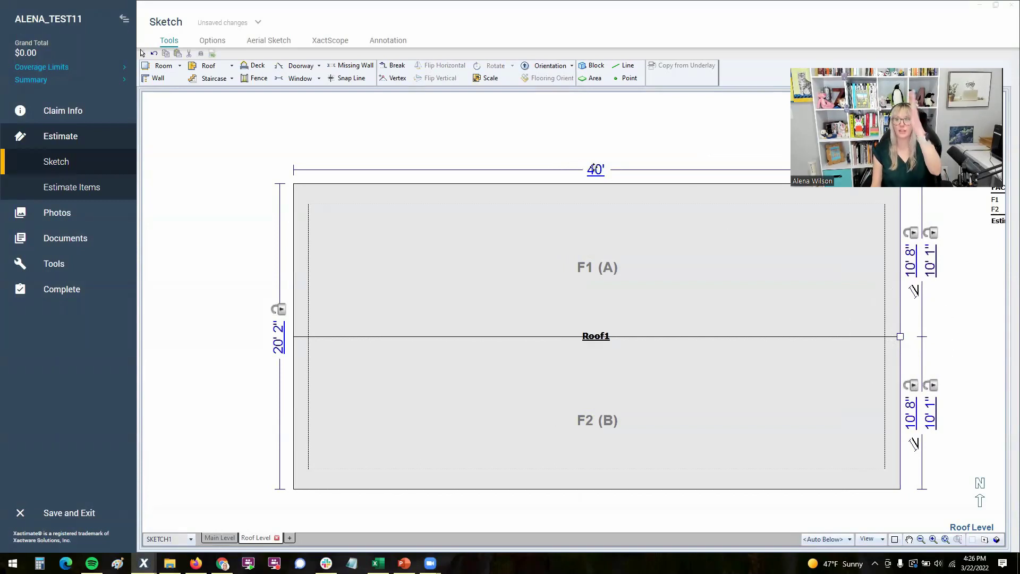
click(587, 230)
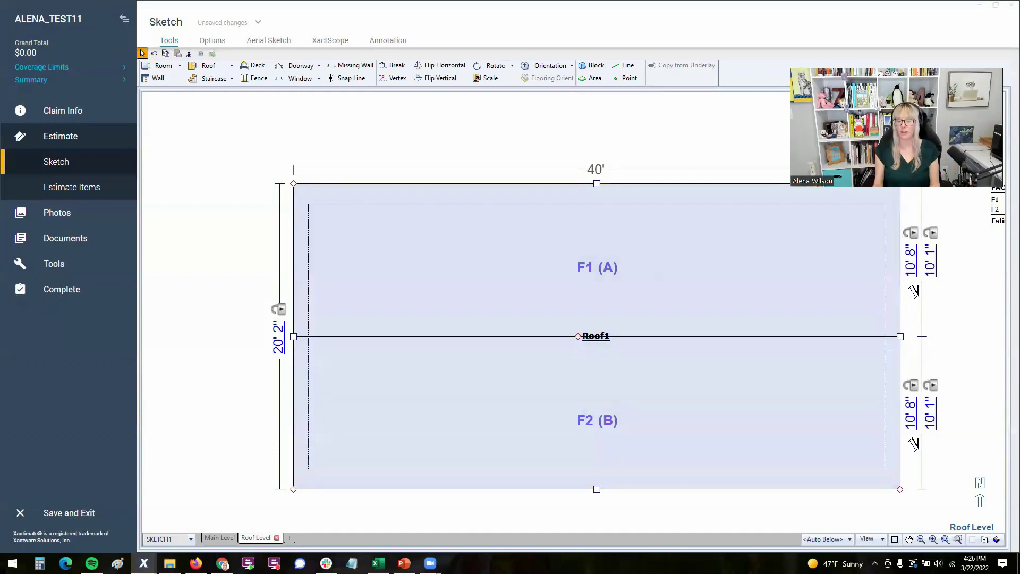
- Pull the roof's top edge up until the roof runs 25' deep
drag(597, 183, 619, 111)
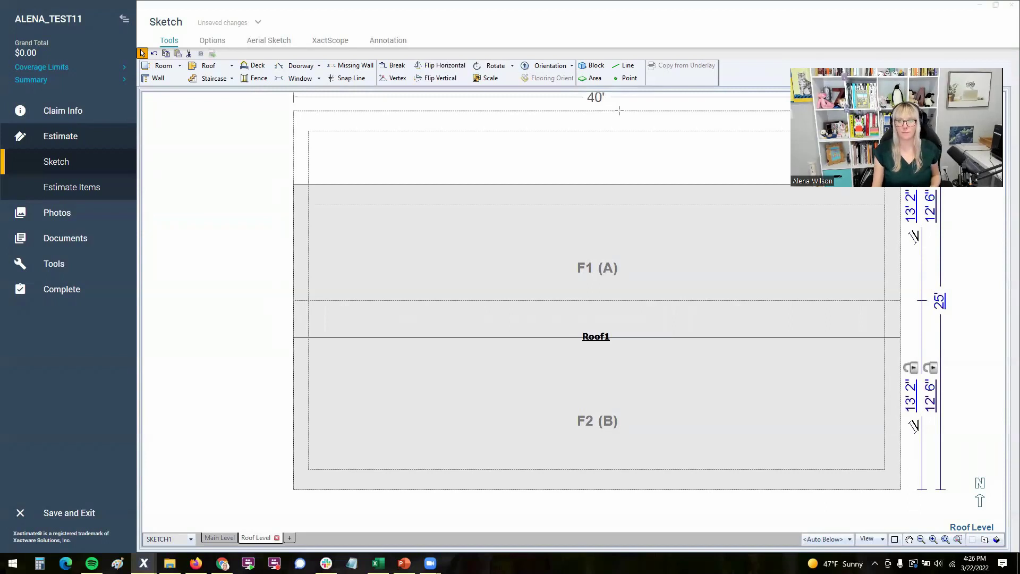
drag(619, 110, 619, 110)
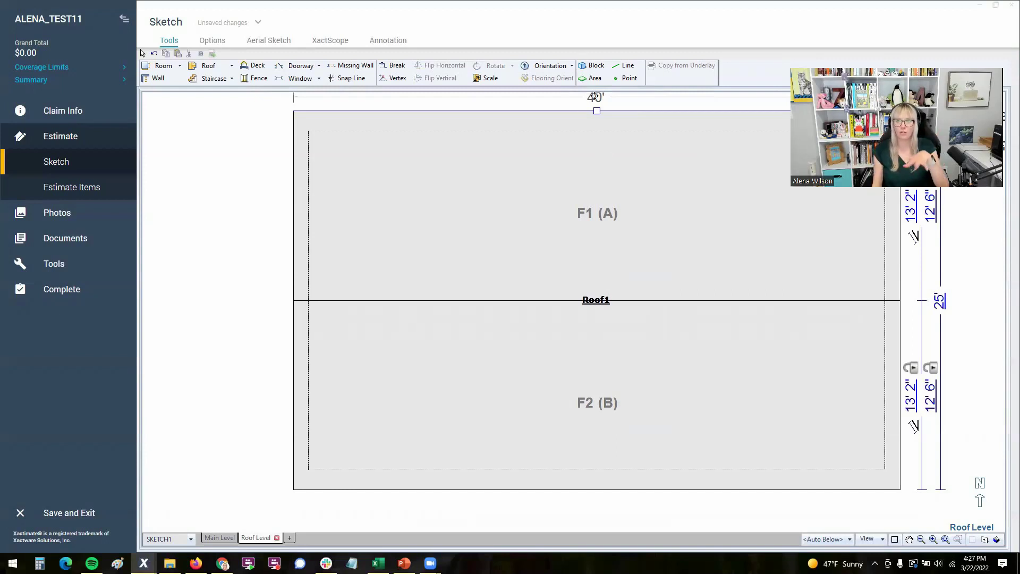
drag(597, 110, 601, 137)
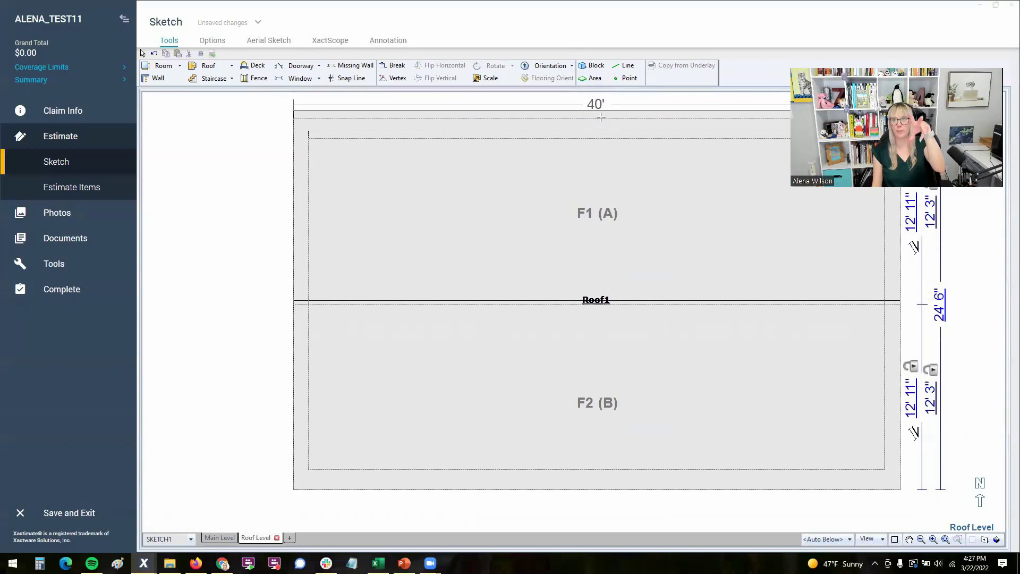
drag(601, 117, 597, 111)
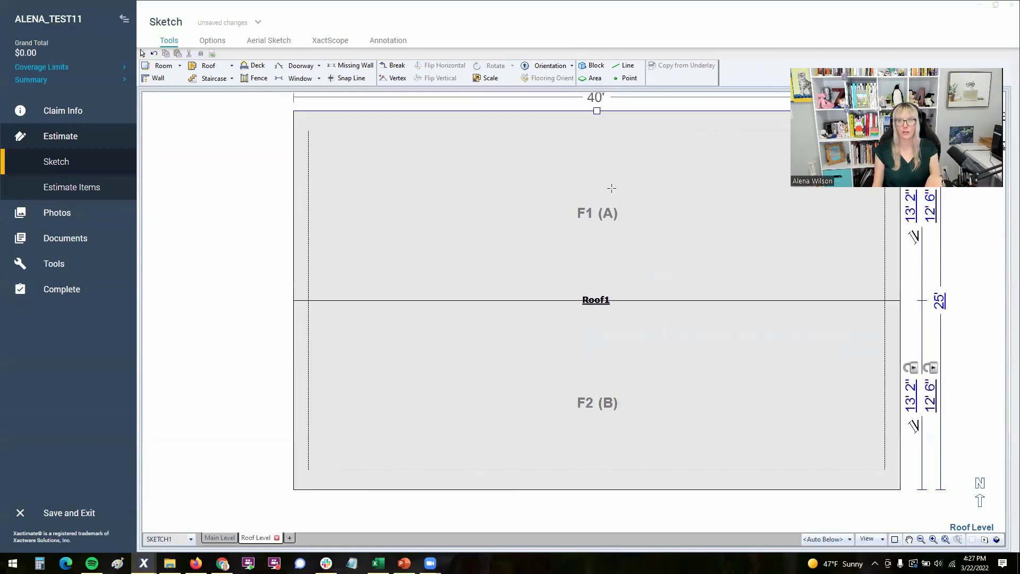
scroll(614, 246, down, 1)
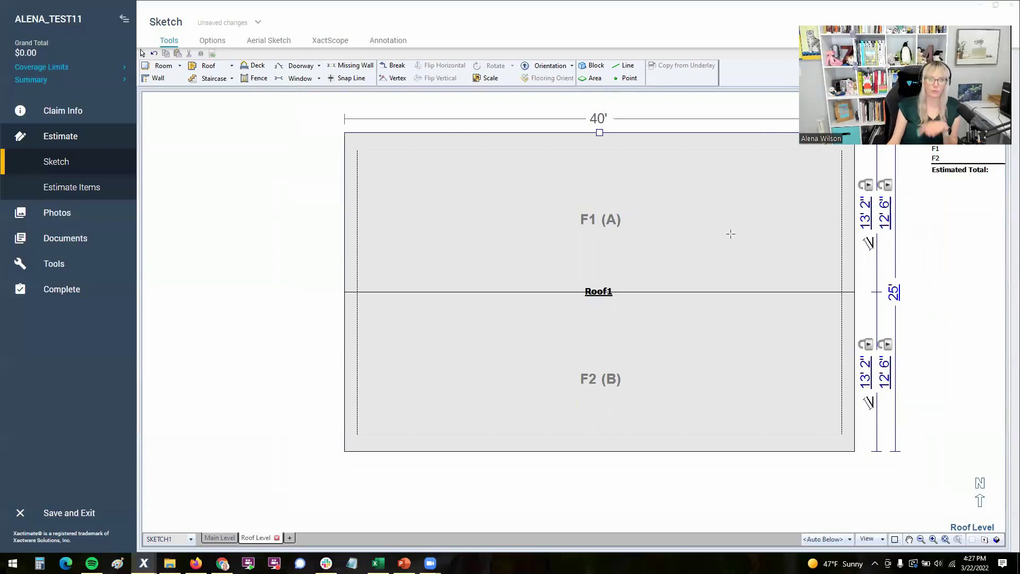
click(895, 292)
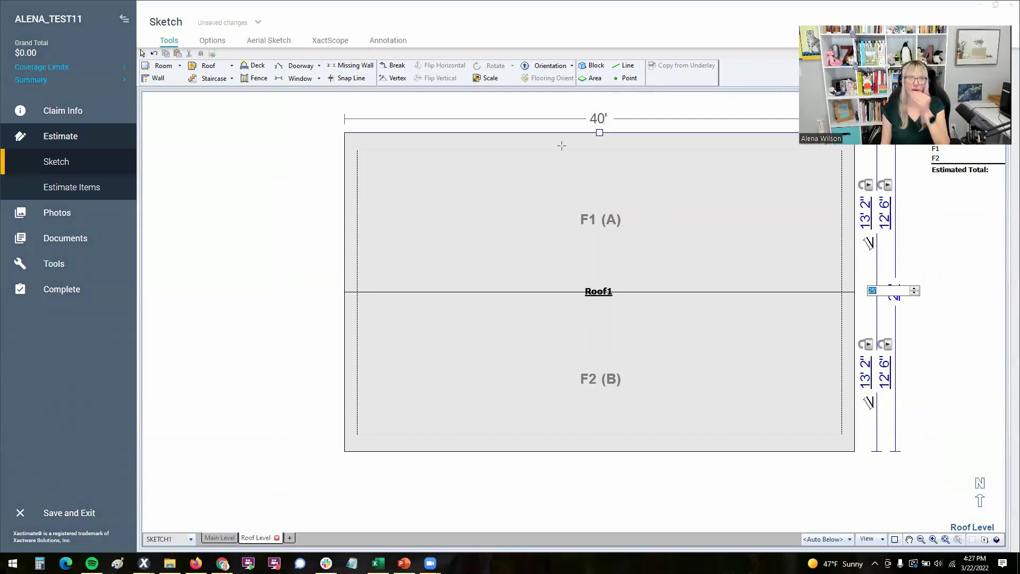
click(599, 133)
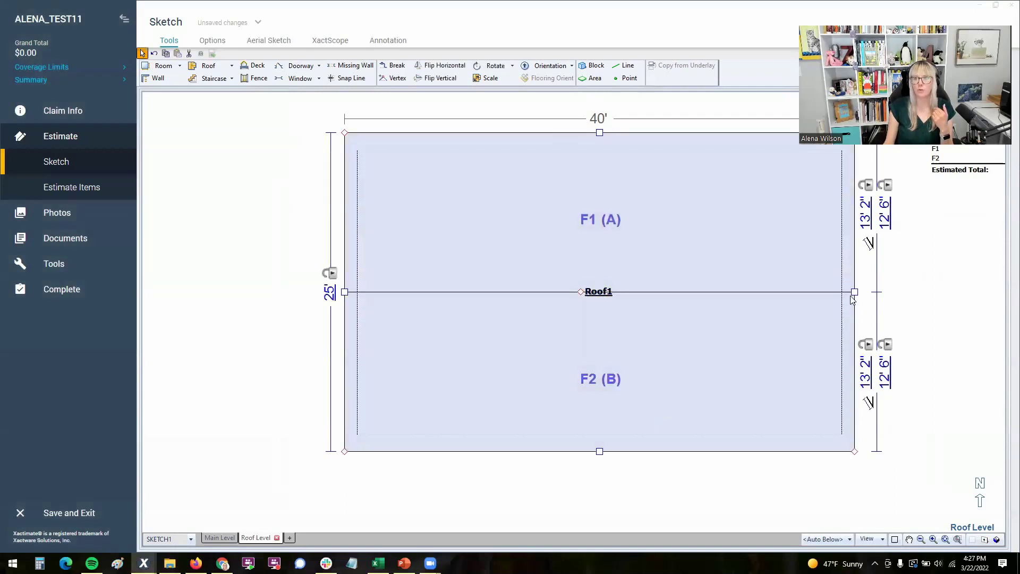
drag(852, 296, 854, 295)
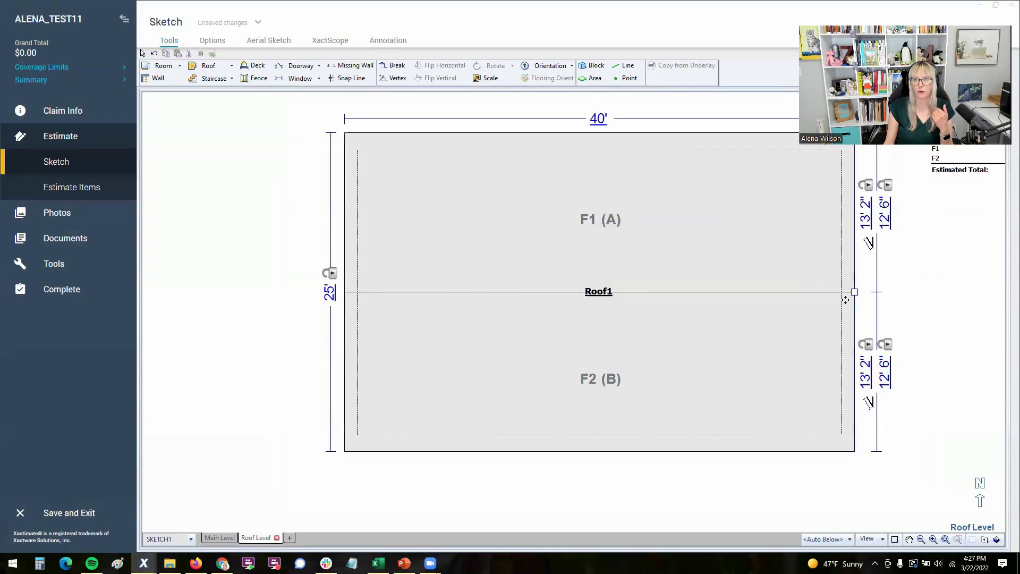
click(598, 119)
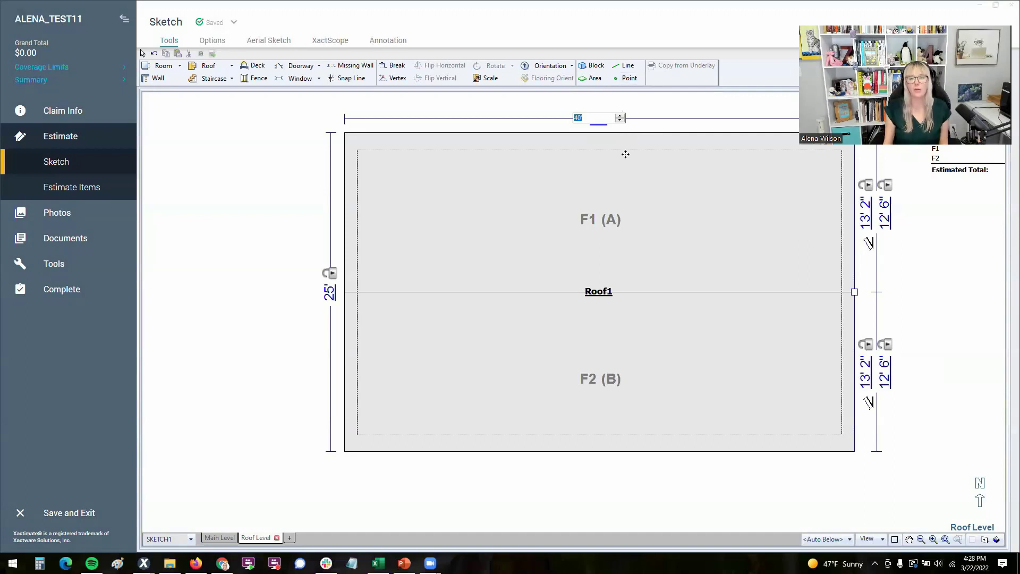
click(647, 258)
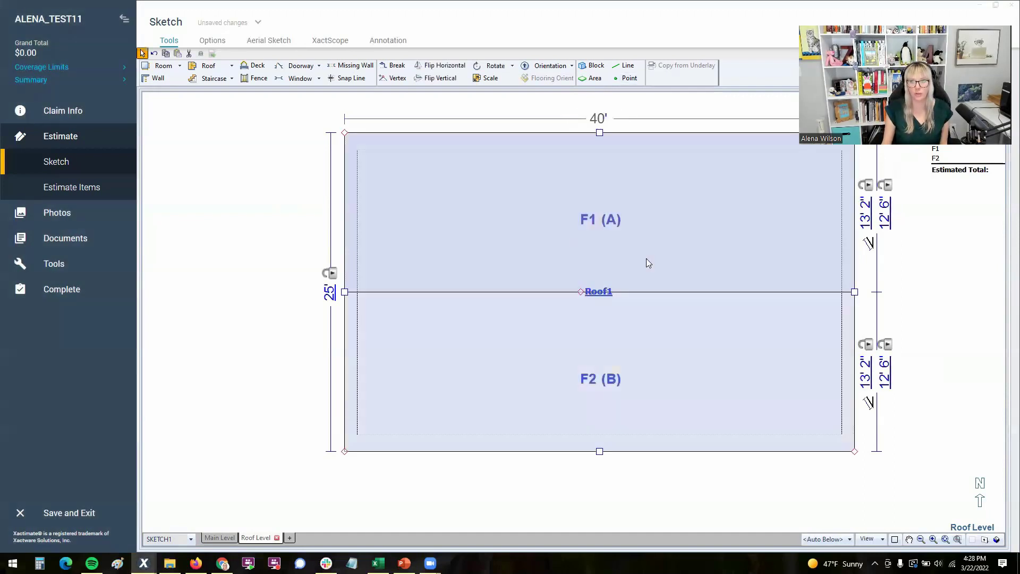
- Draw a rectangular room, Room1, on the Main Level
click(220, 538)
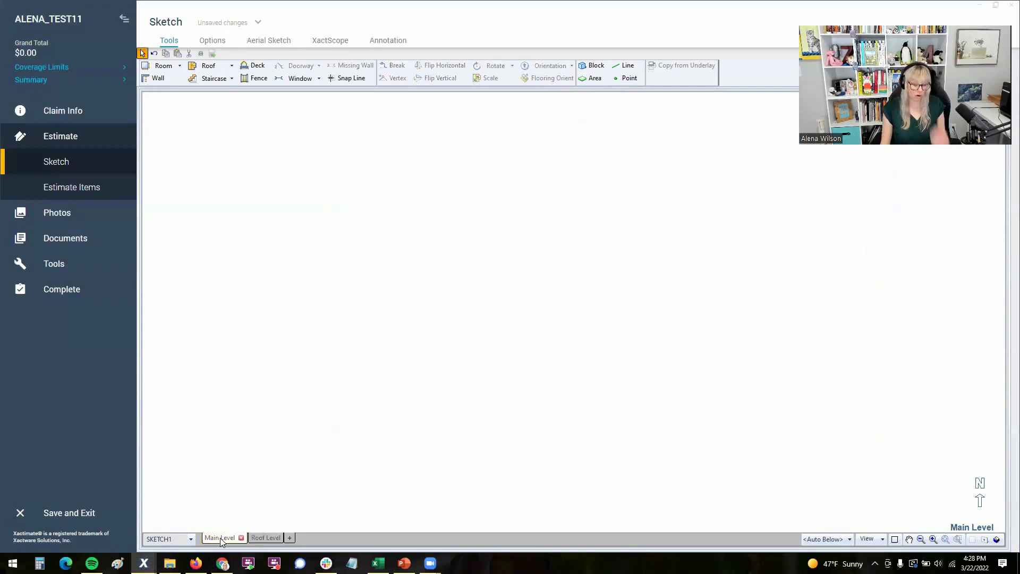
click(159, 65)
drag(326, 200, 681, 413)
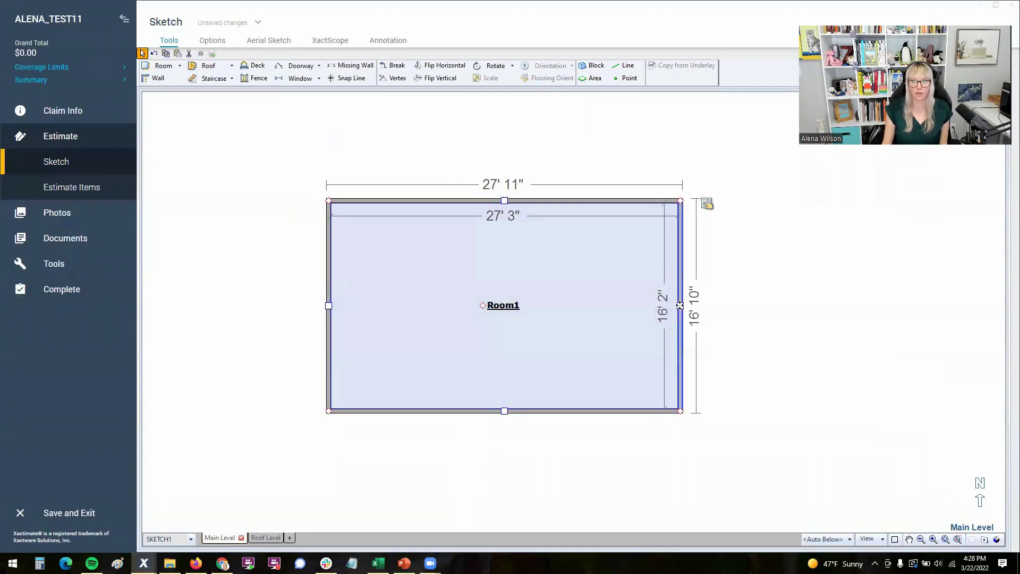
- Move Room1's right wall out so the room measures 29' by 16' 10" outside
click(680, 305)
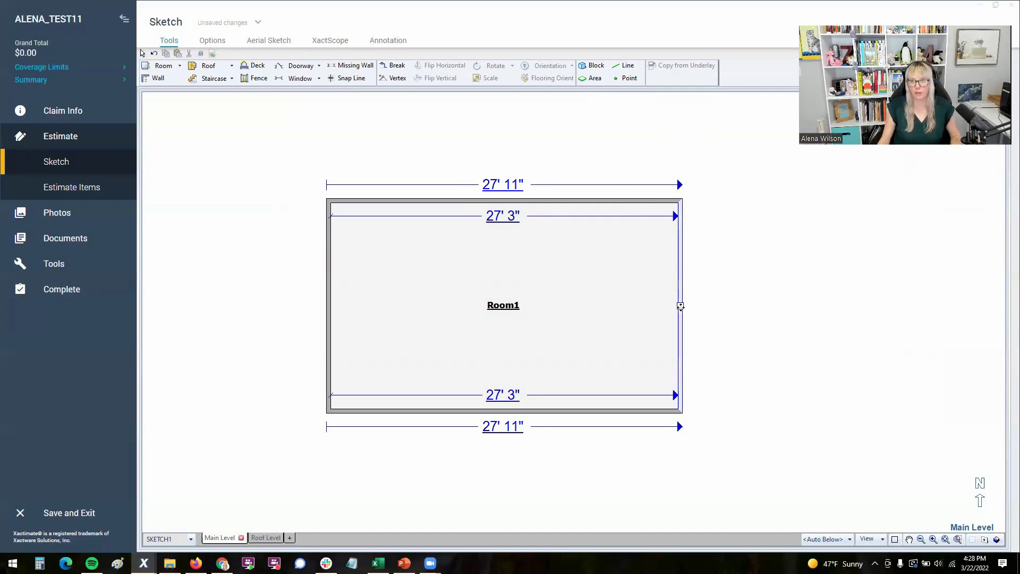
drag(680, 305, 694, 303)
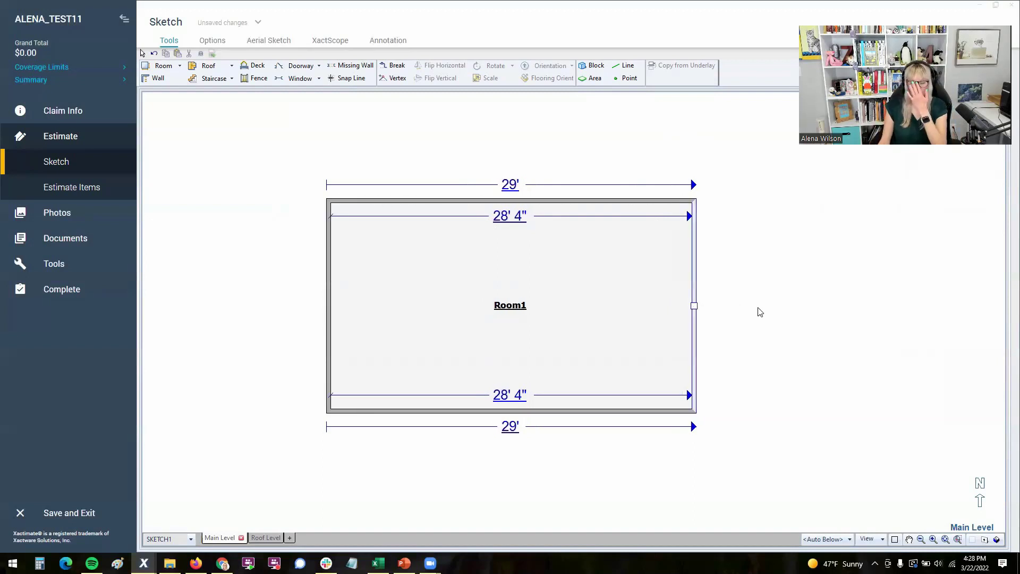
click(800, 292)
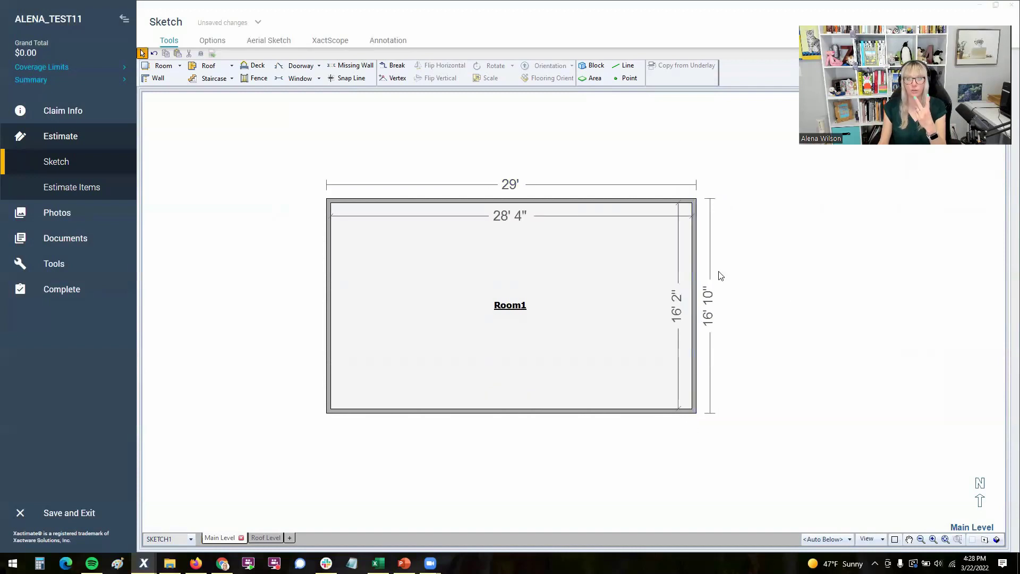
click(692, 300)
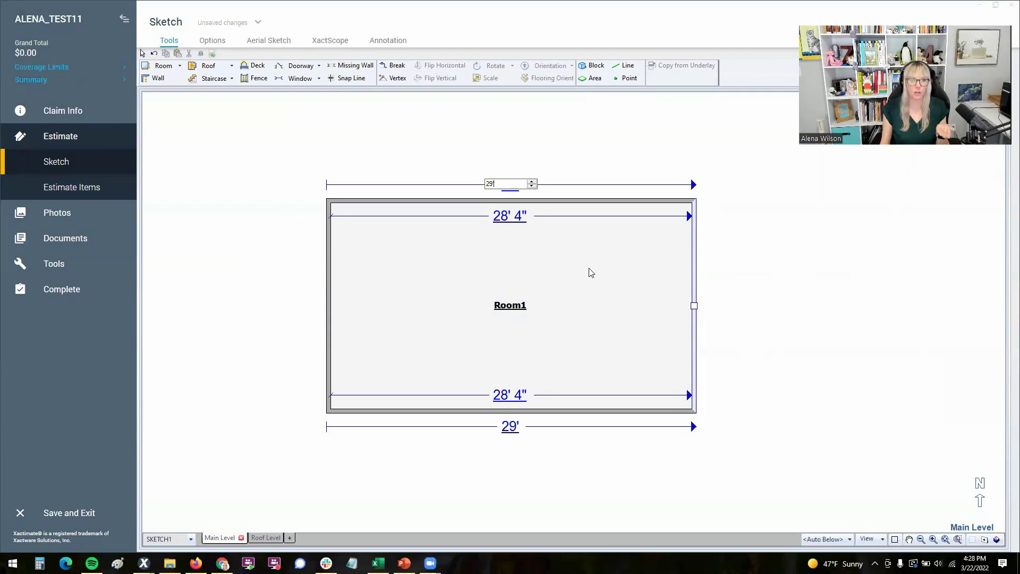
- Pull Room1's bottom wall down to 19' 8" deep outside, 19' inside
click(567, 271)
drag(512, 408, 512, 446)
click(684, 338)
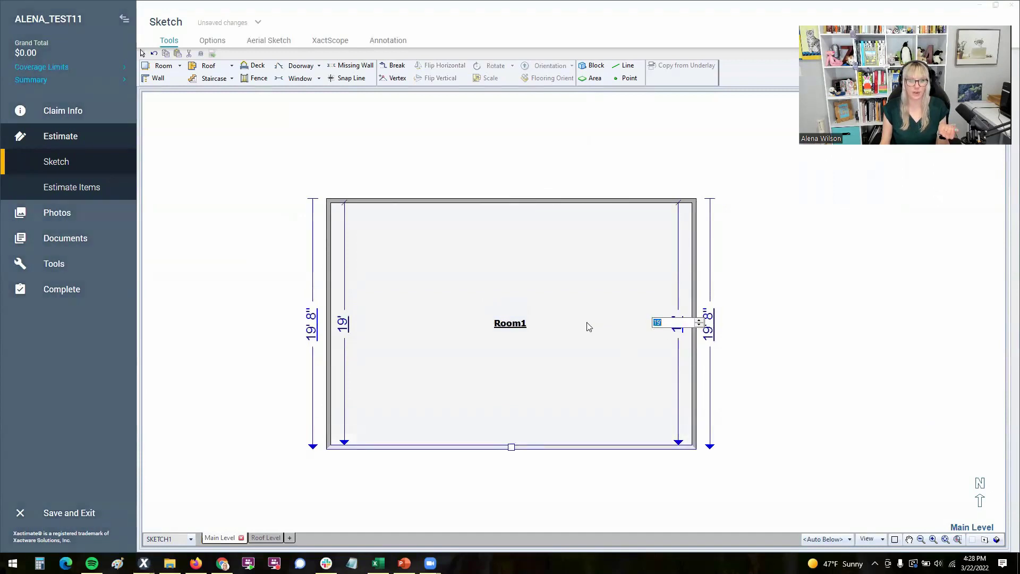
click(711, 332)
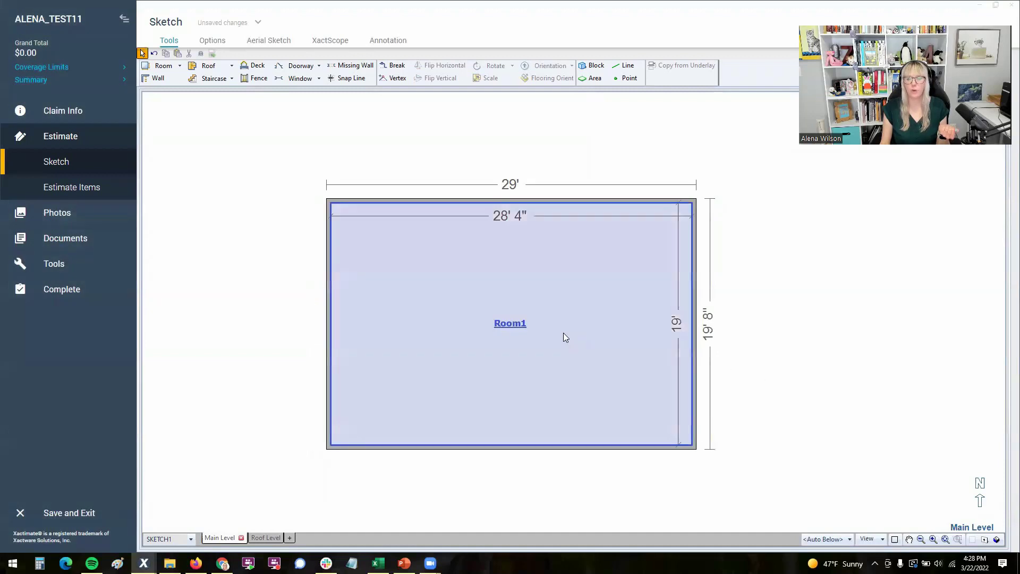
click(564, 332)
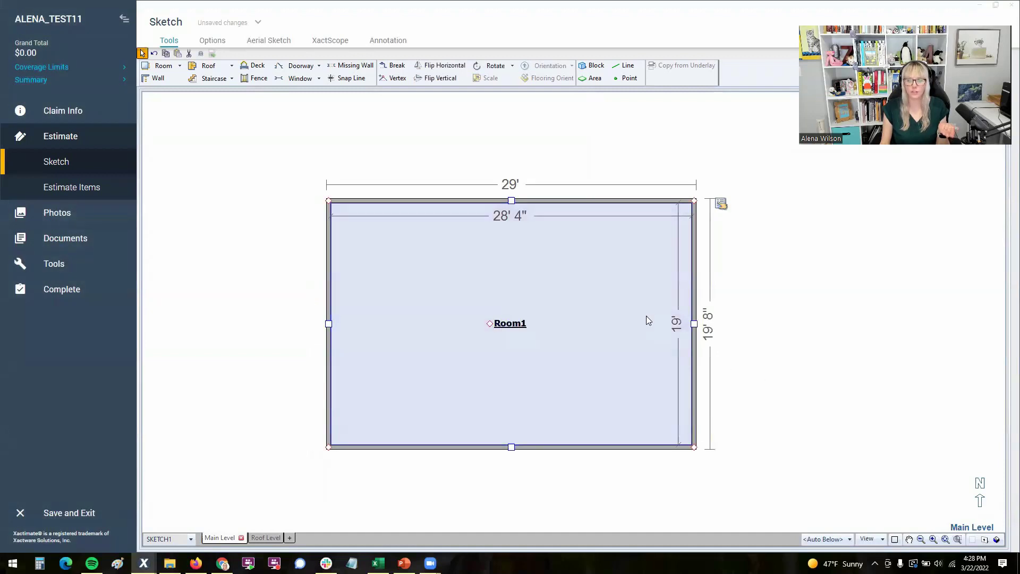
click(694, 324)
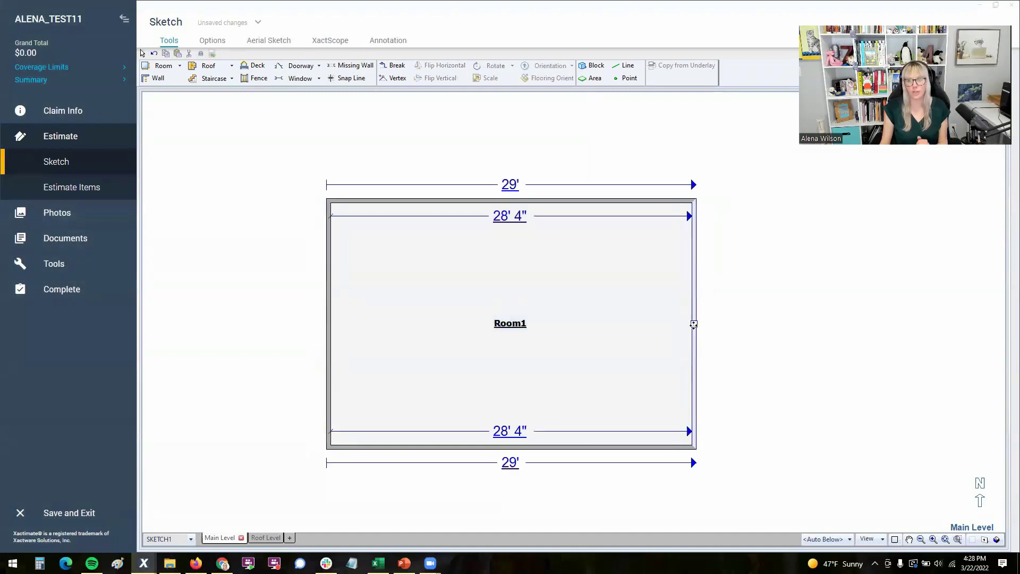
click(786, 301)
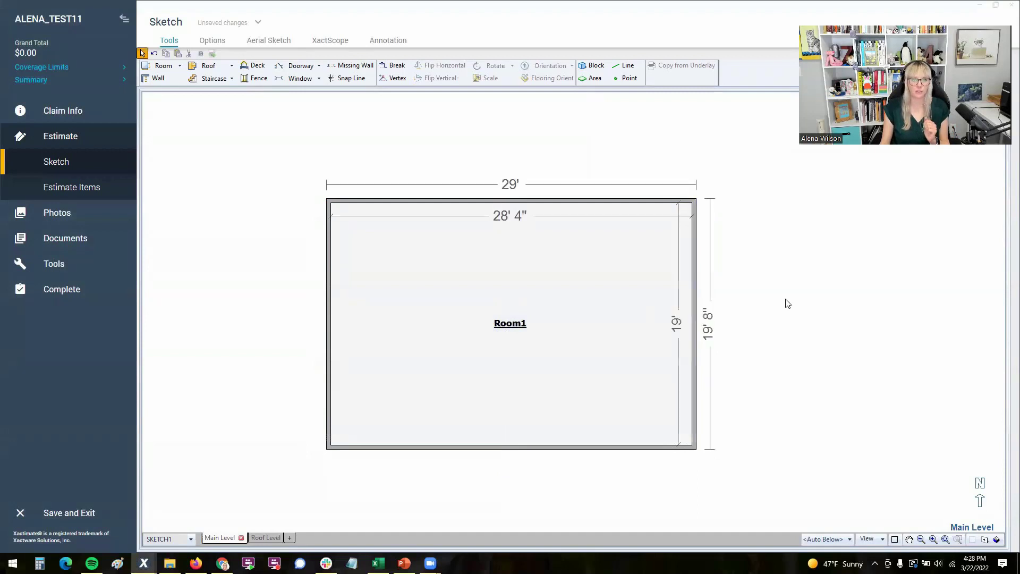
- On the Roof Level, inspect Roof1's facet sides of 13' 2" and 12' 6"
click(264, 538)
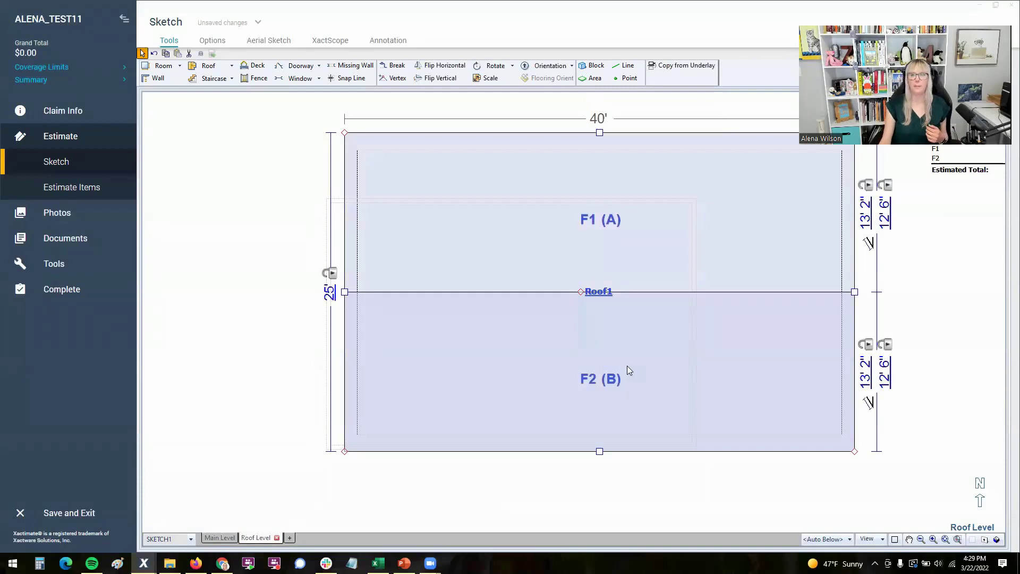
click(865, 212)
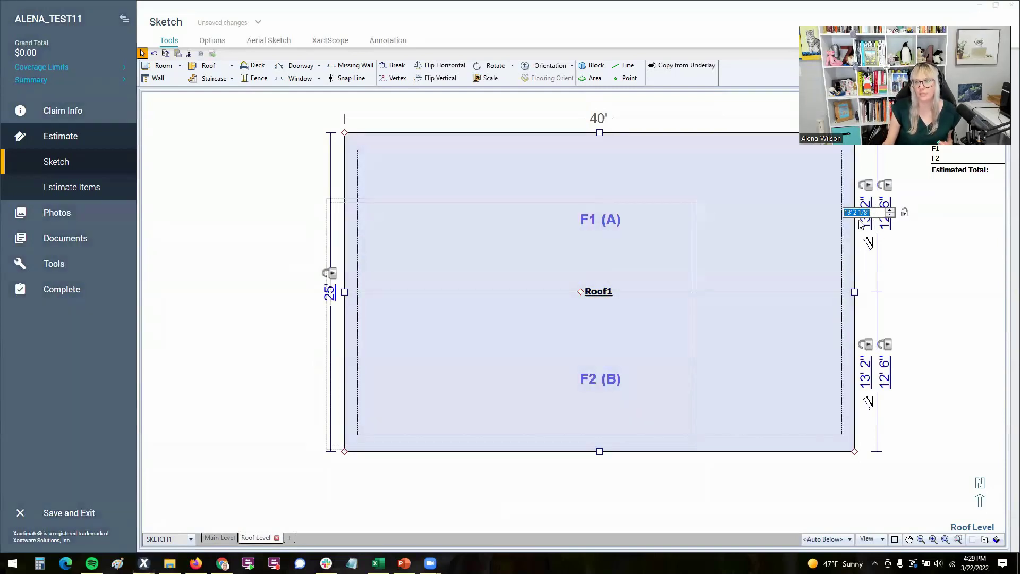
click(888, 220)
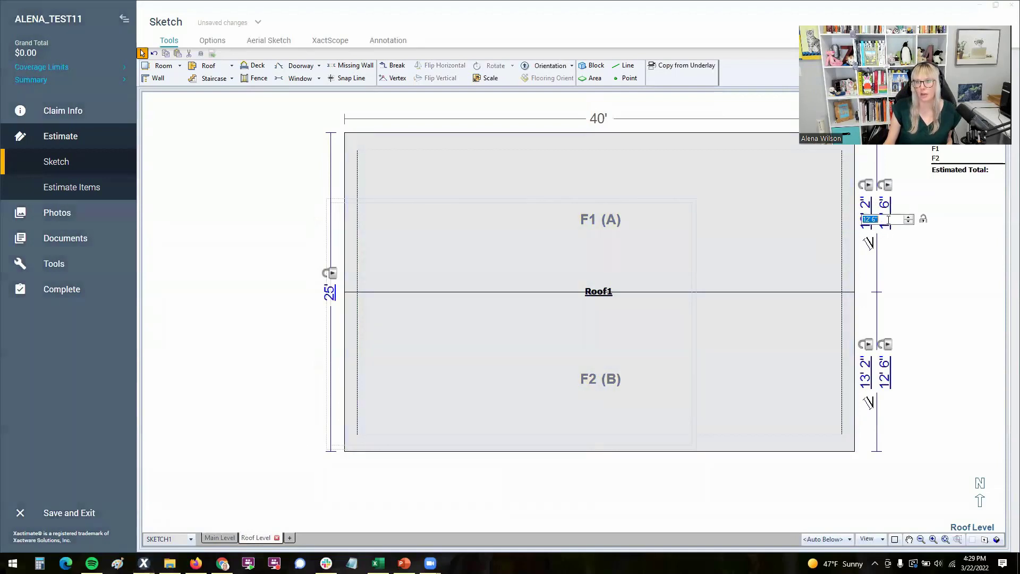
click(863, 223)
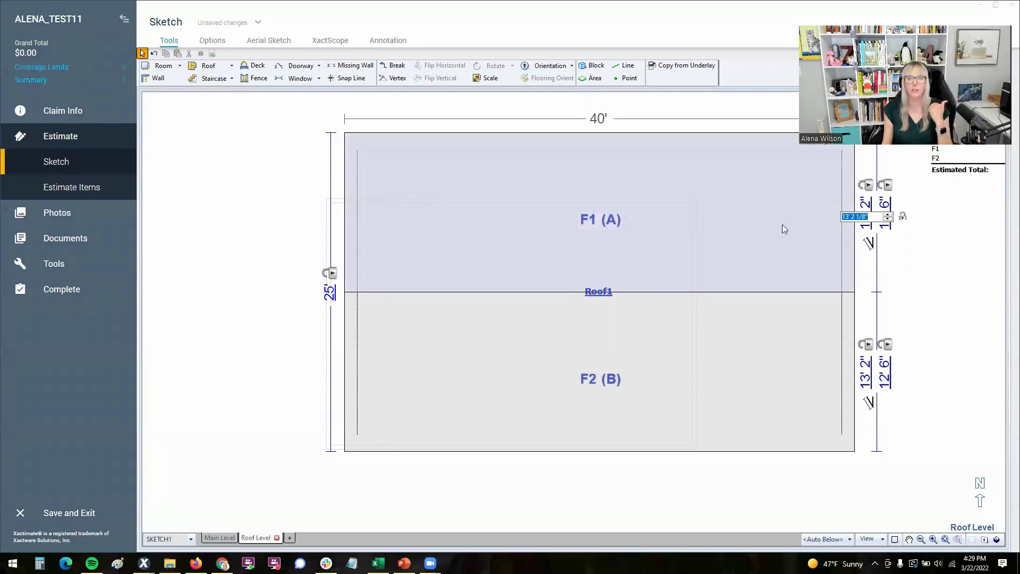
click(759, 227)
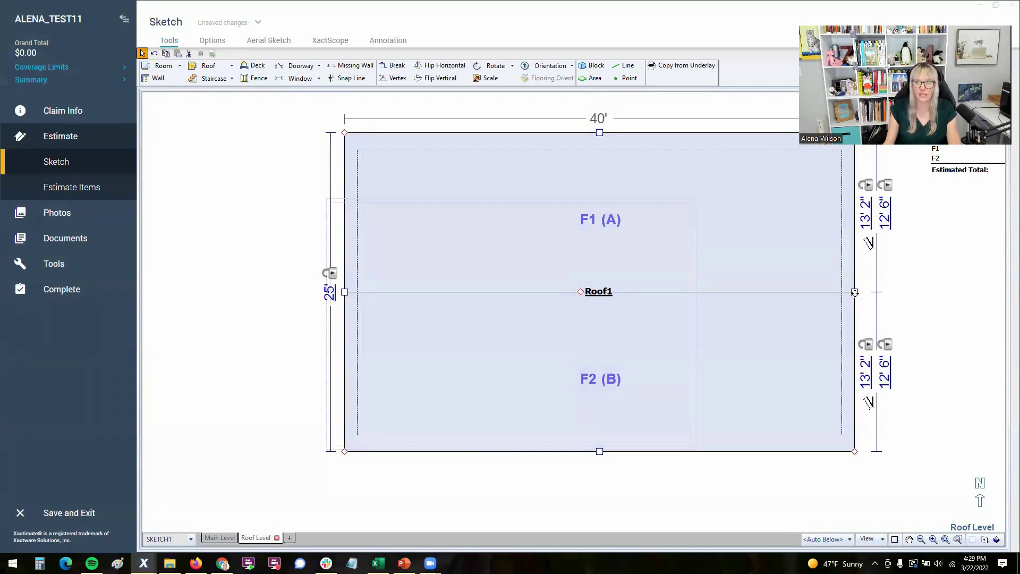
- Show the roof's outer dimensions and inspect the 40' length and 25' depth
click(854, 292)
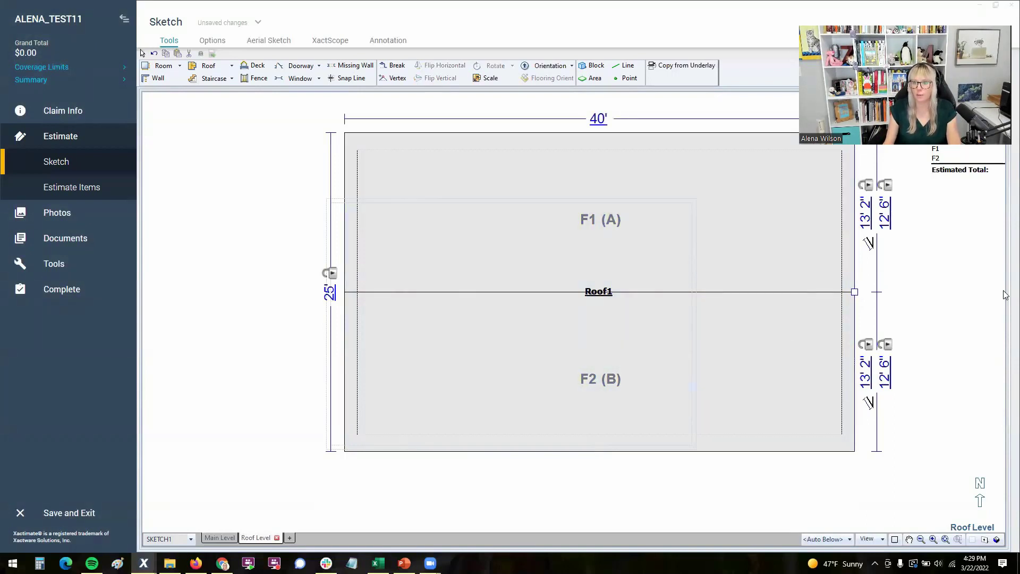
click(599, 118)
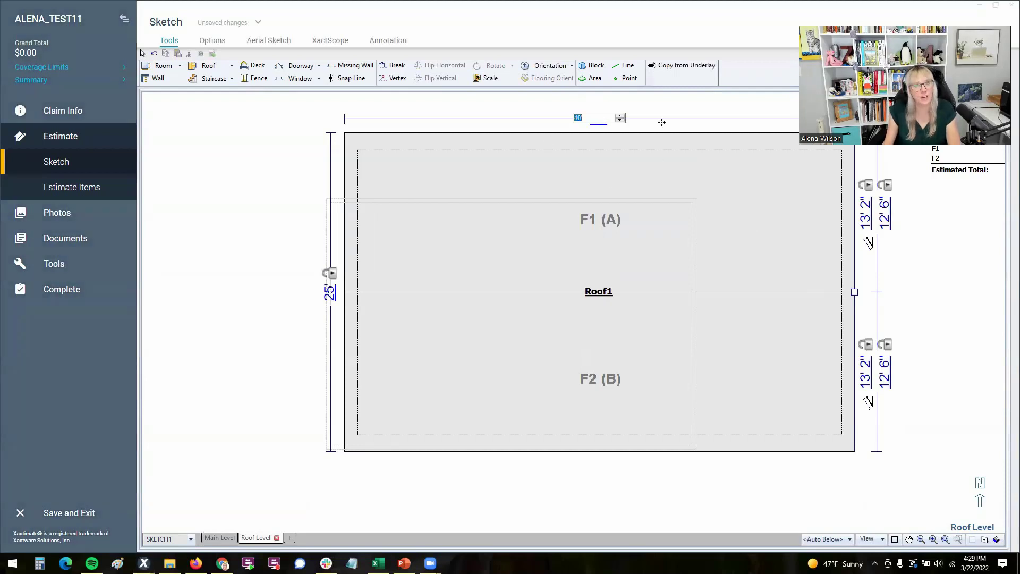
click(792, 305)
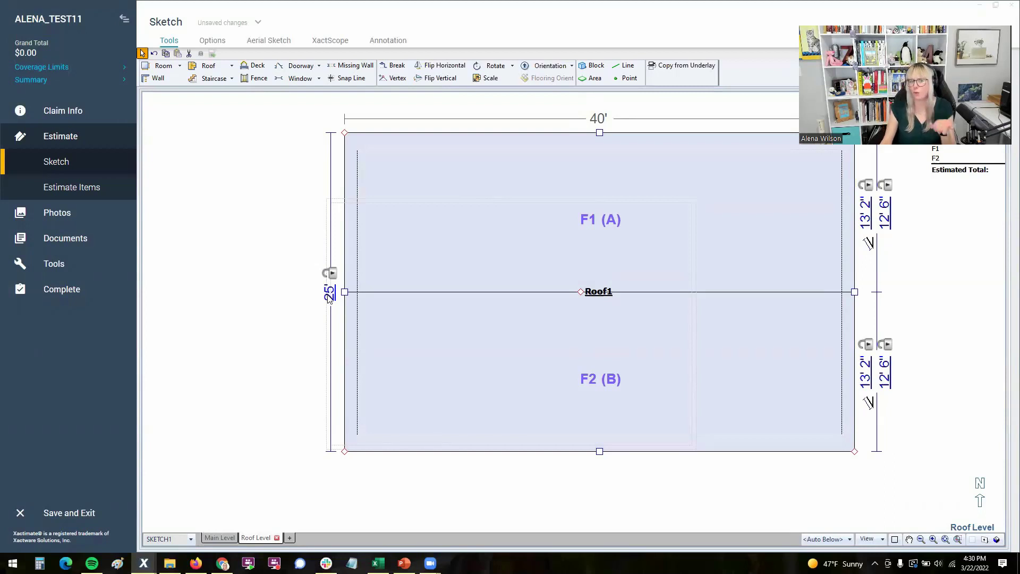
click(329, 296)
key(Return)
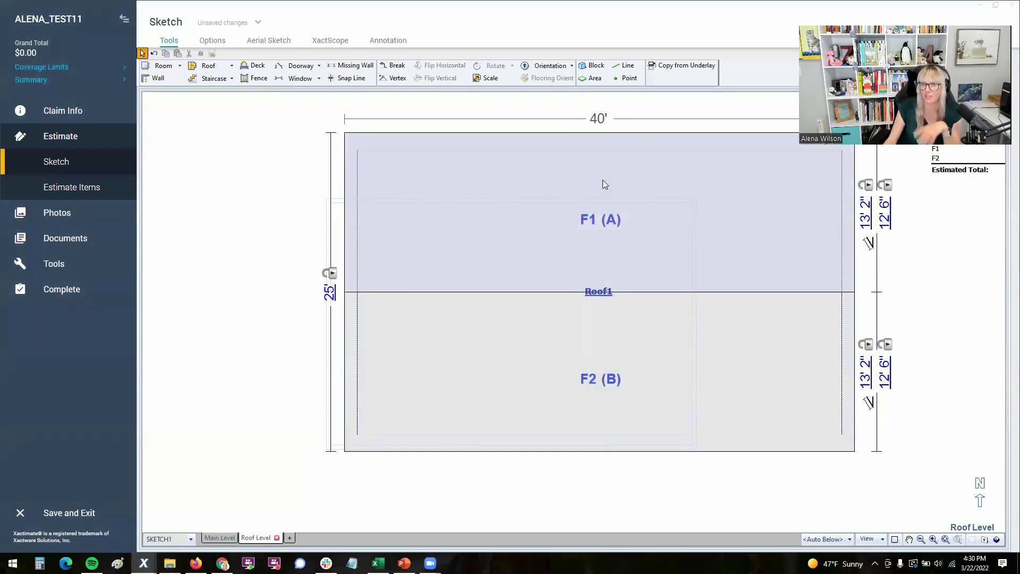
- Set the roof depth to 19' and verify the resulting 10' facet sides
click(329, 296)
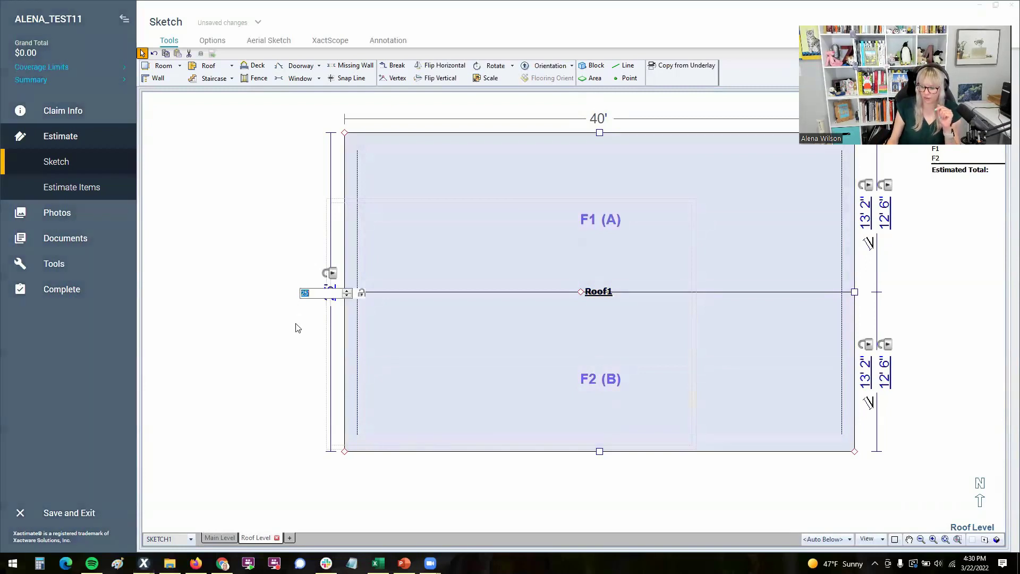
text(19)
key(Return)
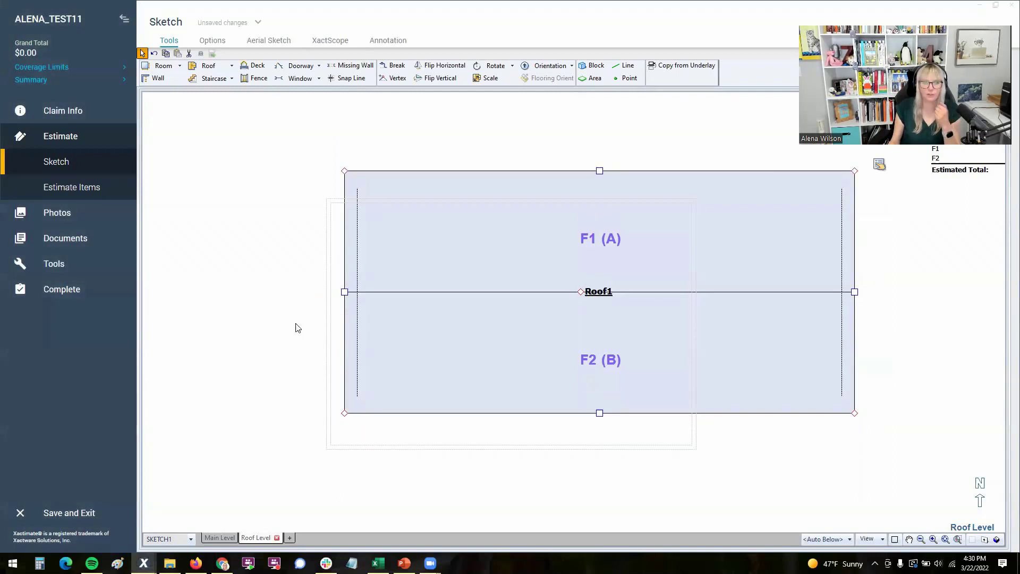
click(557, 272)
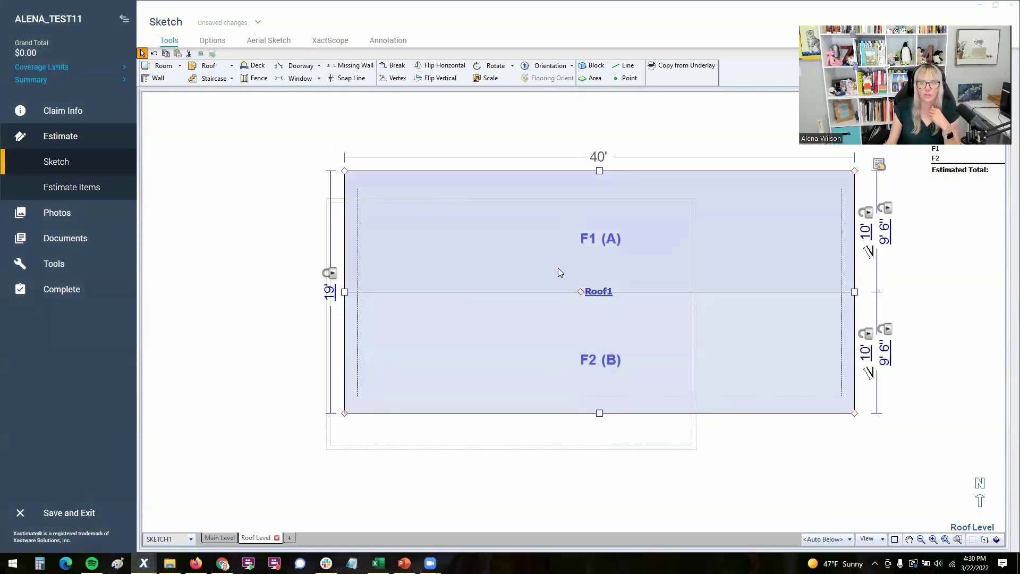
click(329, 293)
click(508, 254)
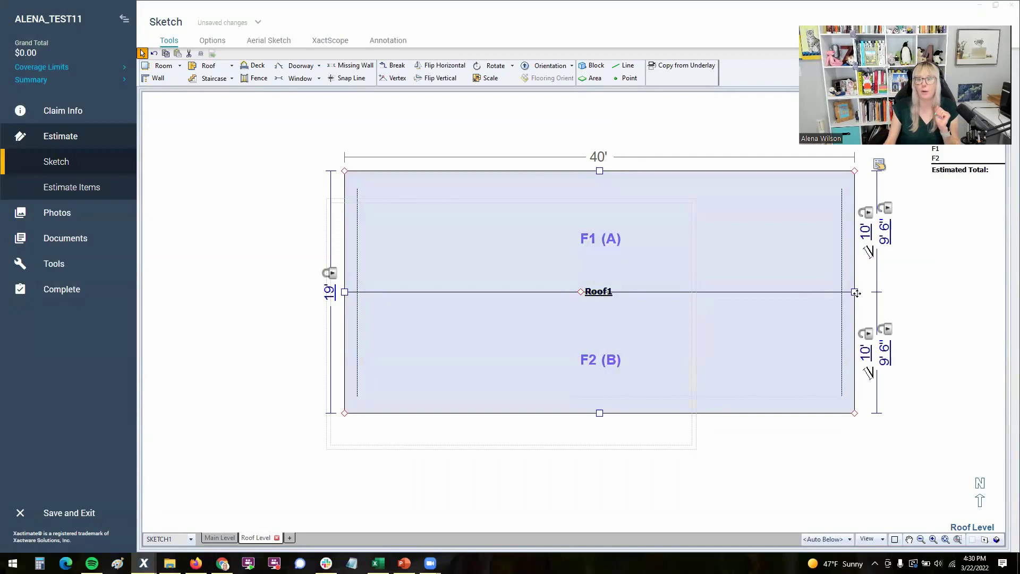
- Enter 45' as the roof width, keeping its 19' depth
drag(855, 292, 858, 292)
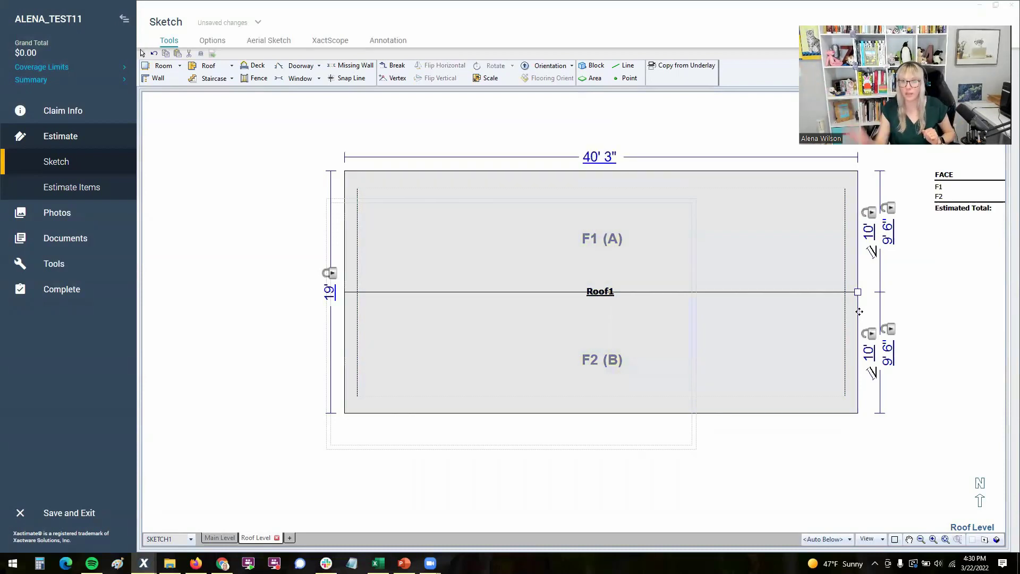
click(599, 157)
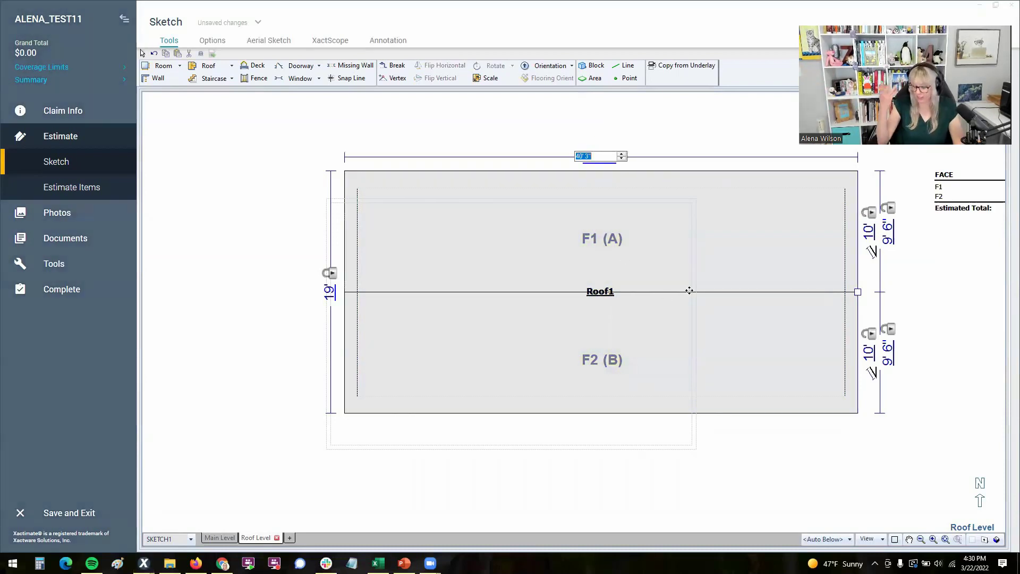
text(45)
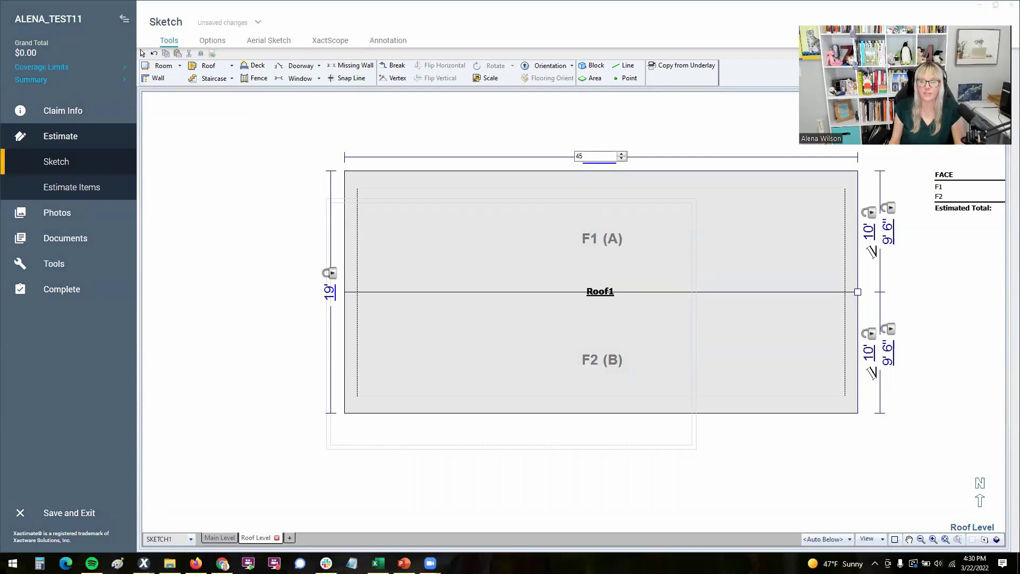
key(Return)
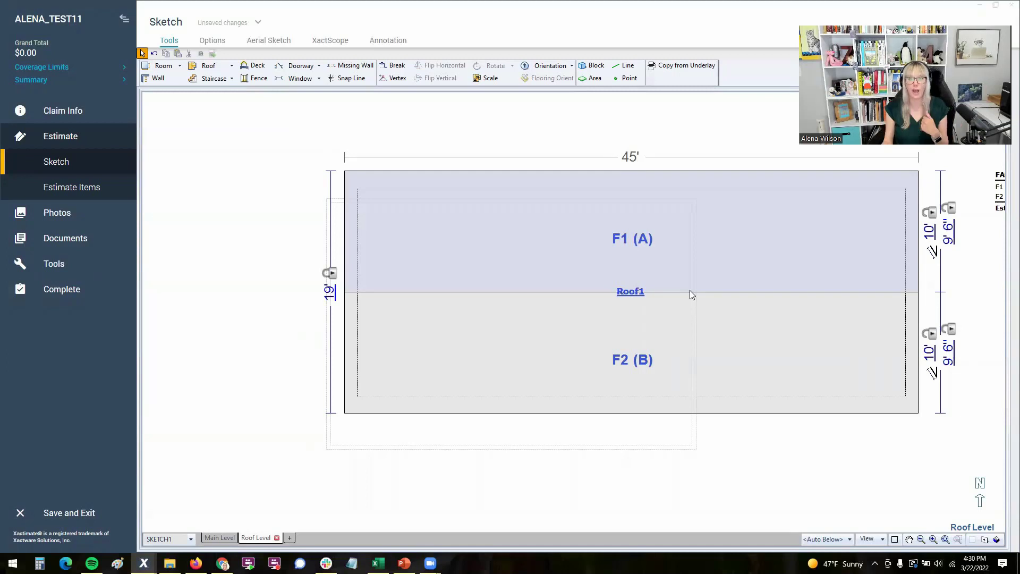
click(690, 292)
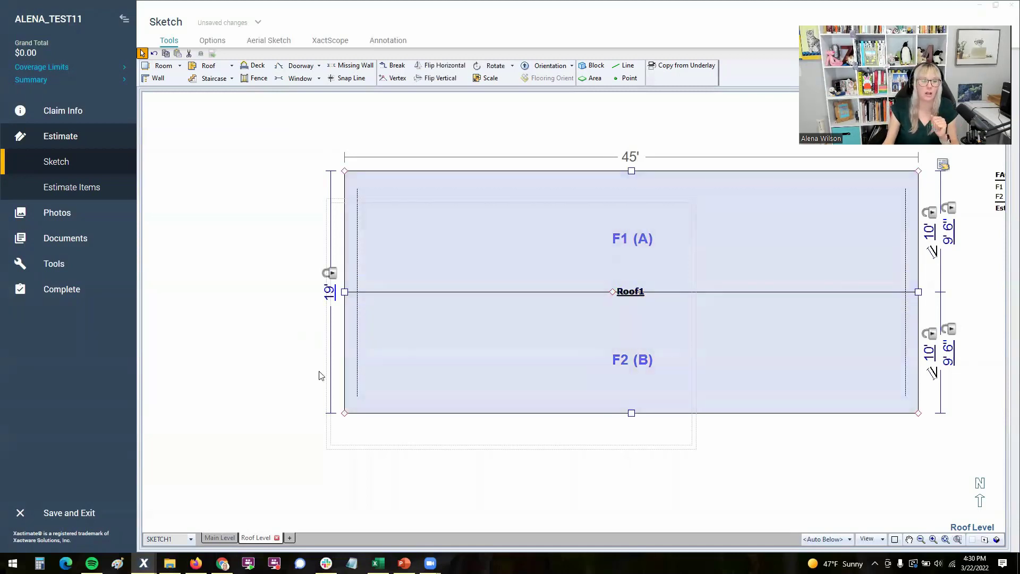
- On the Main Level, rename Room1 to 'Living Room'
click(218, 537)
click(508, 399)
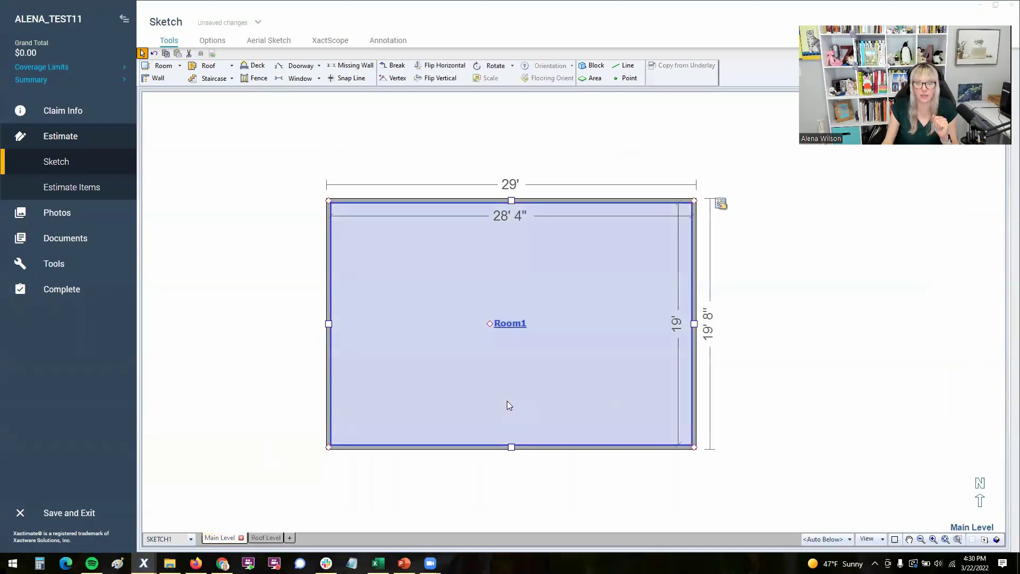
double_click(508, 326)
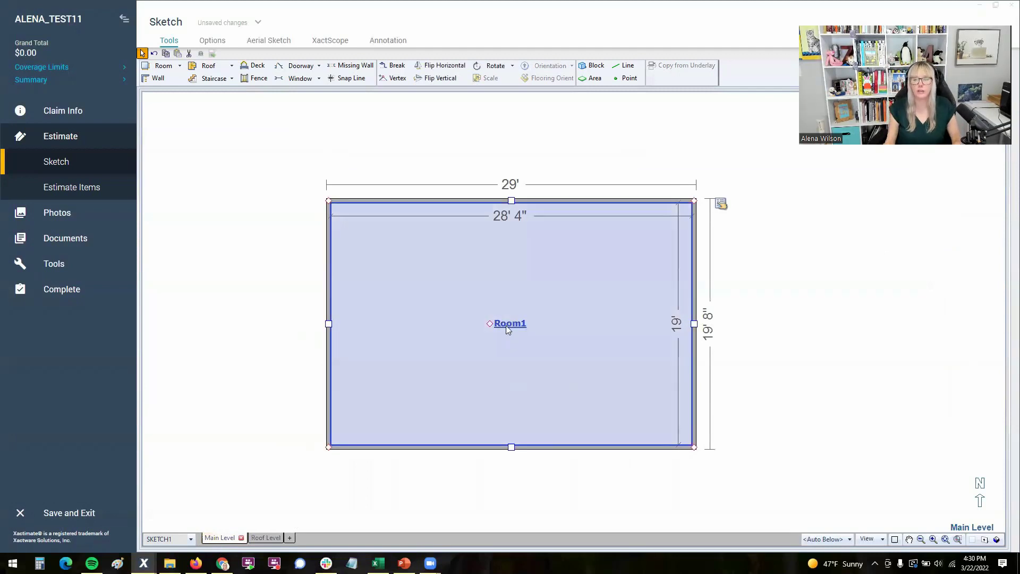
click(509, 323)
text(Lvi)
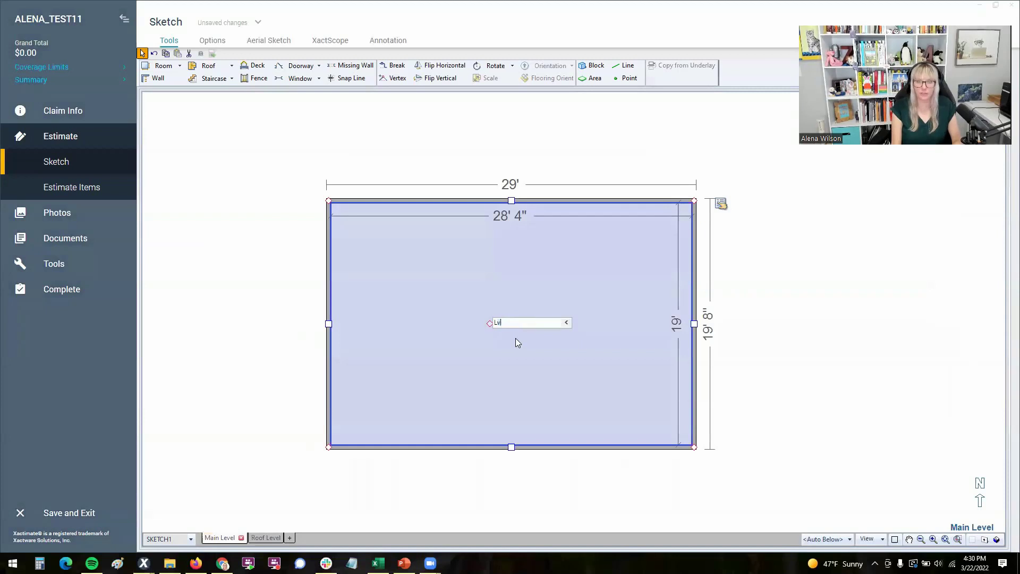
key(Return)
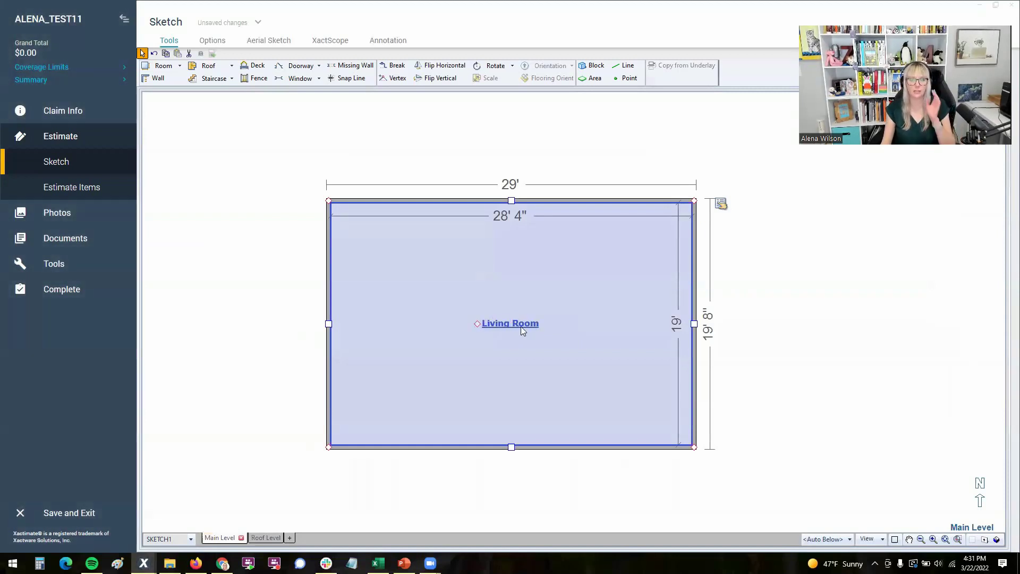
- Drag the Living Room's right wall outward, then back inward to narrow the room
click(676, 323)
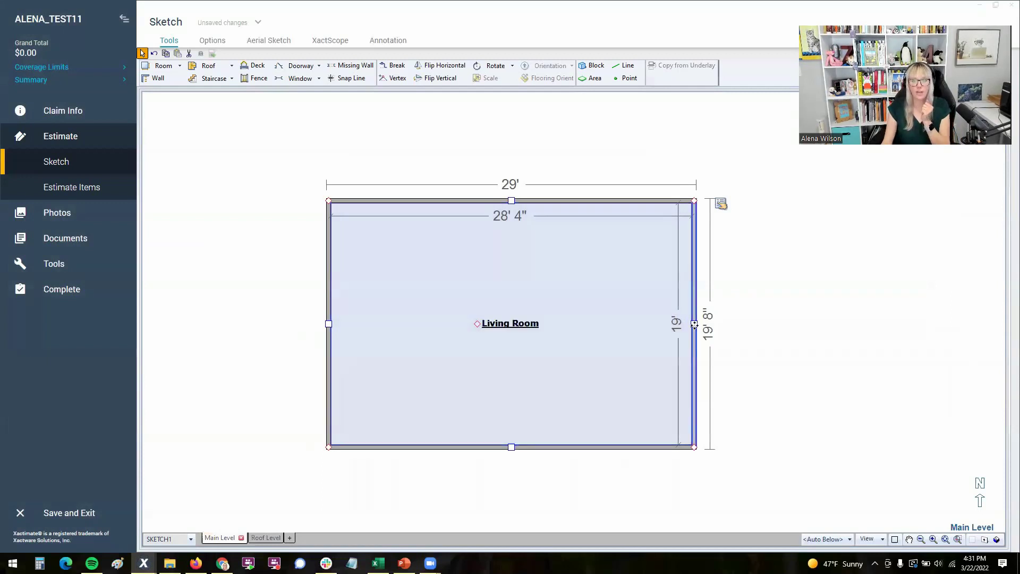
drag(676, 323, 744, 326)
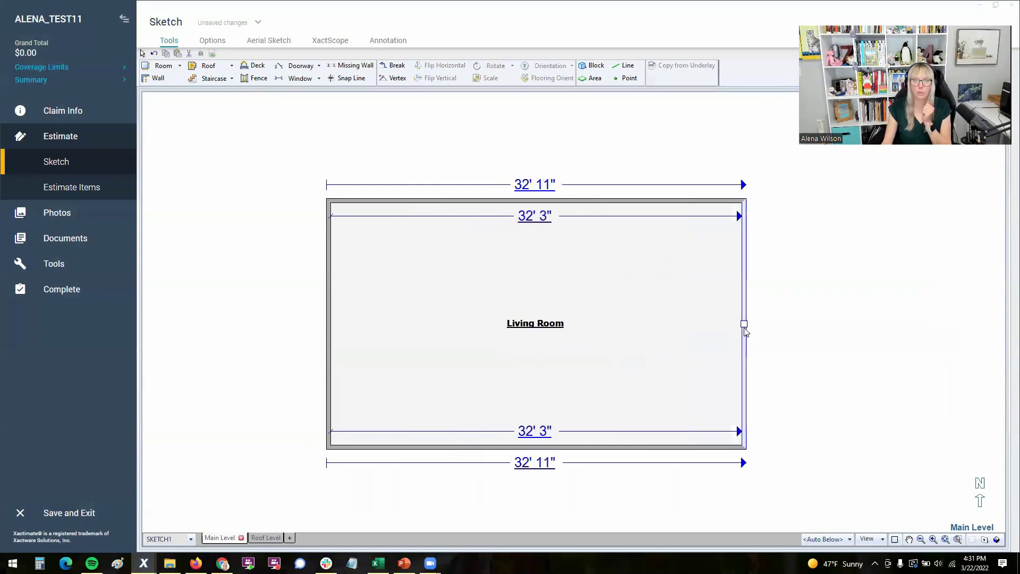
click(716, 324)
click(740, 323)
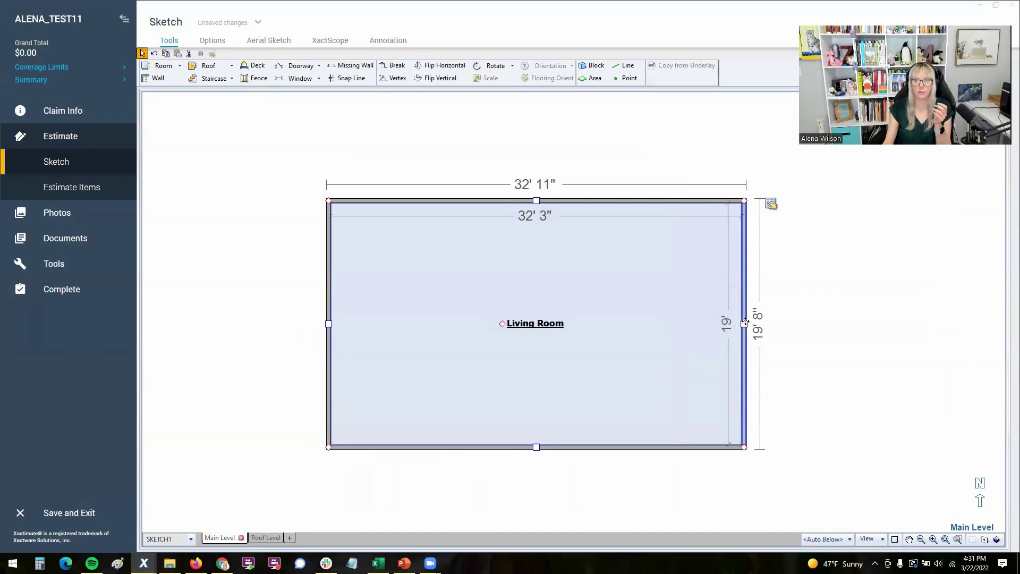
click(746, 327)
drag(746, 326, 579, 333)
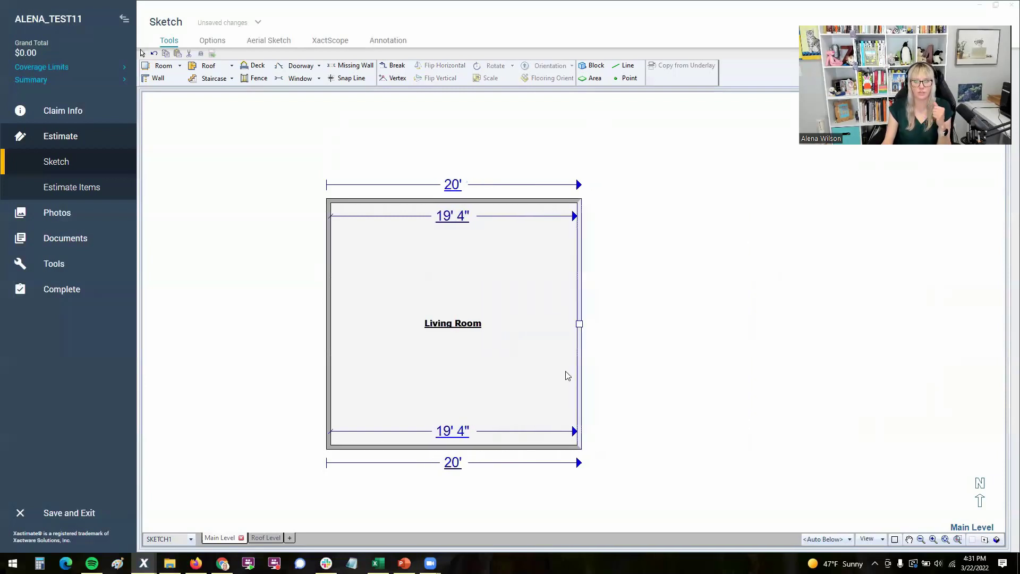
- Type 20 for the top interior width, making the room 20' inside and 20' 8" outside
click(694, 367)
click(744, 331)
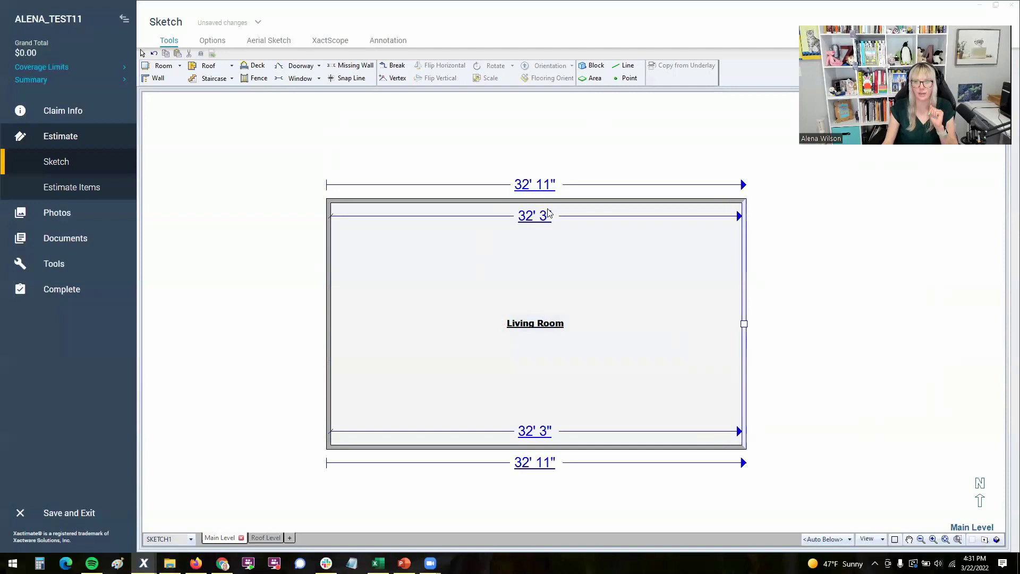
click(538, 219)
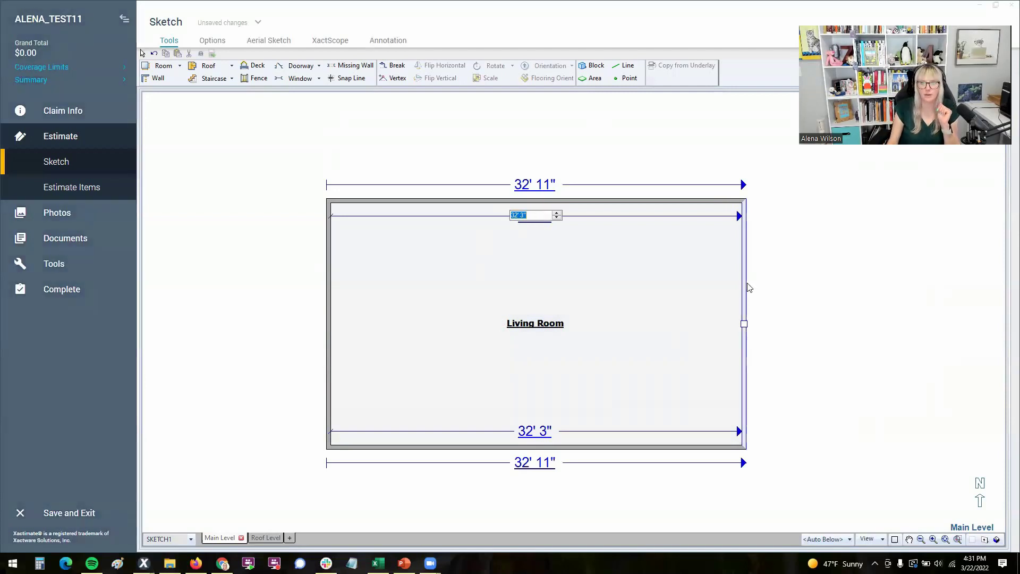
text(20)
key(Return)
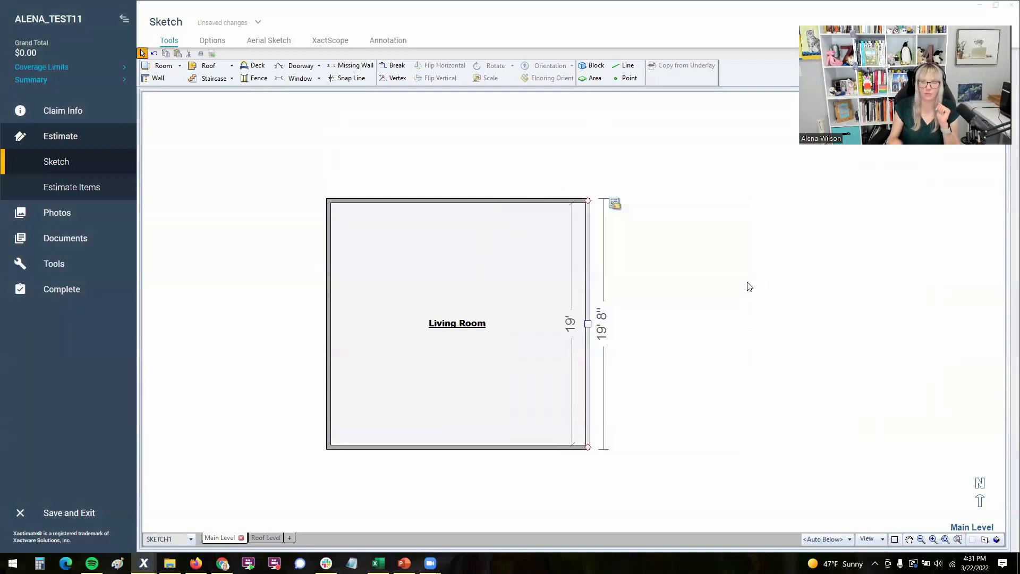
click(473, 239)
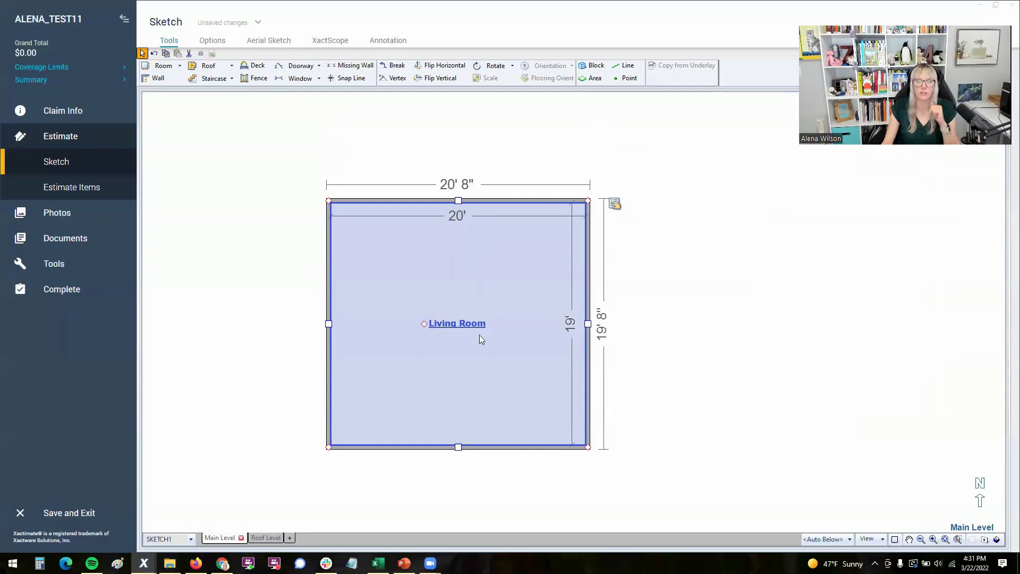
click(457, 435)
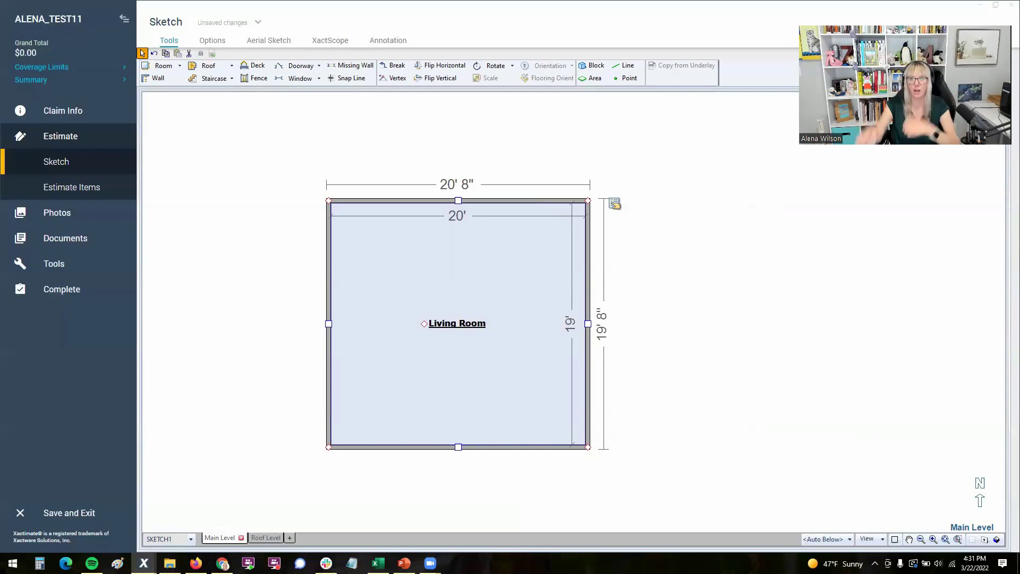
- Change the Living Room's right interior depth from 19' to 16' 6", keeping the 20' width
click(459, 448)
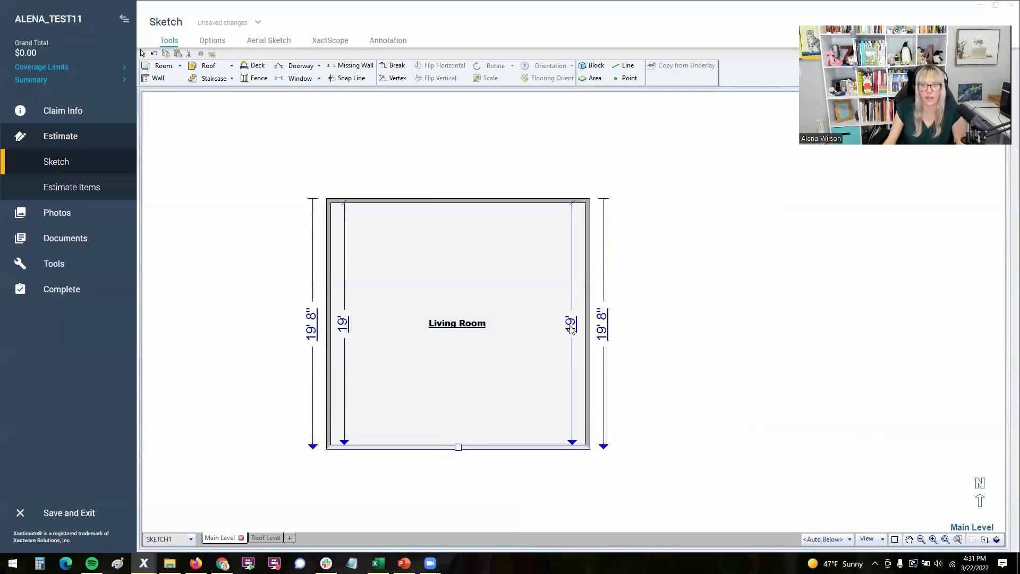
click(571, 329)
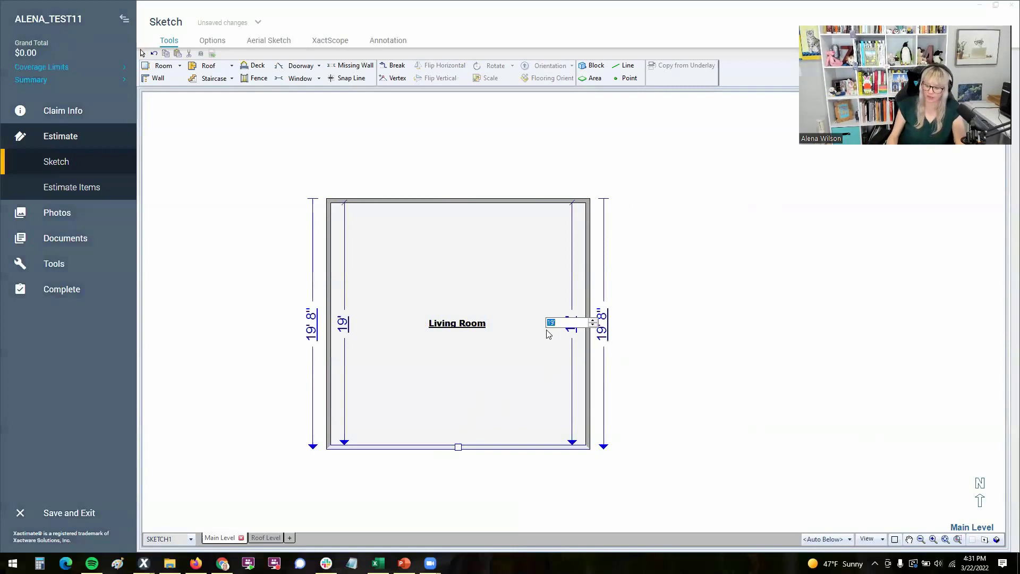
text(16)
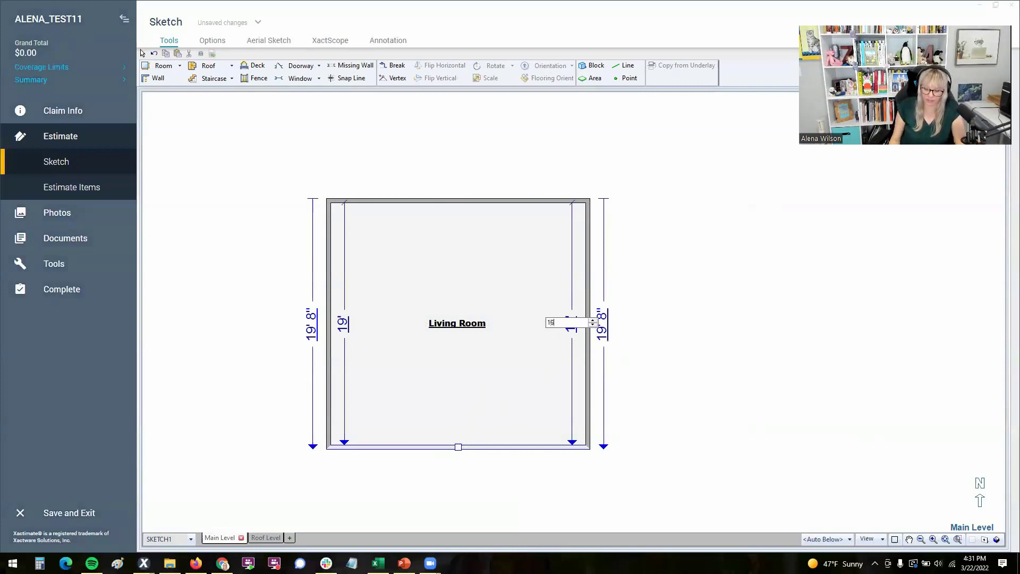
text(')
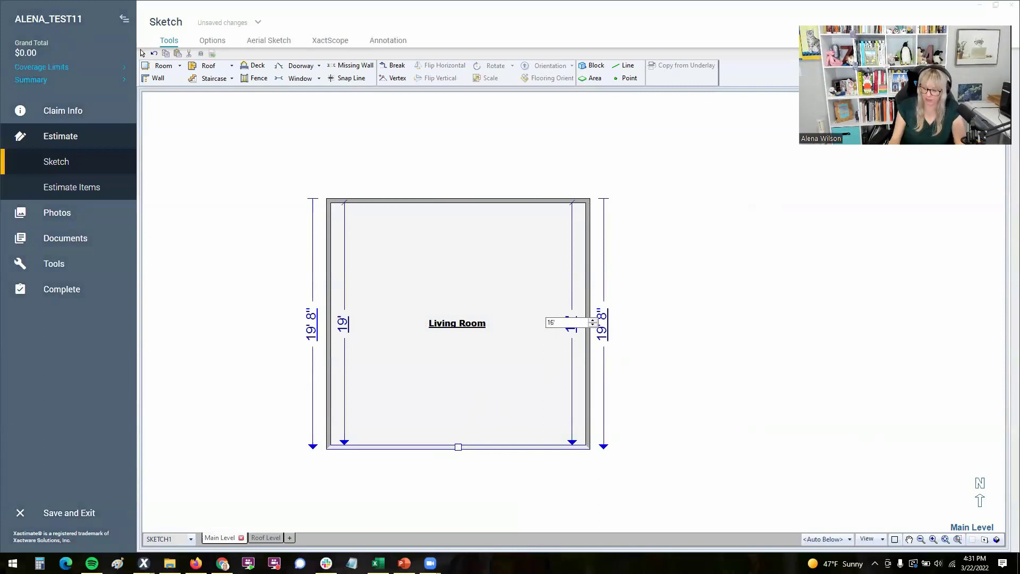
text(6)
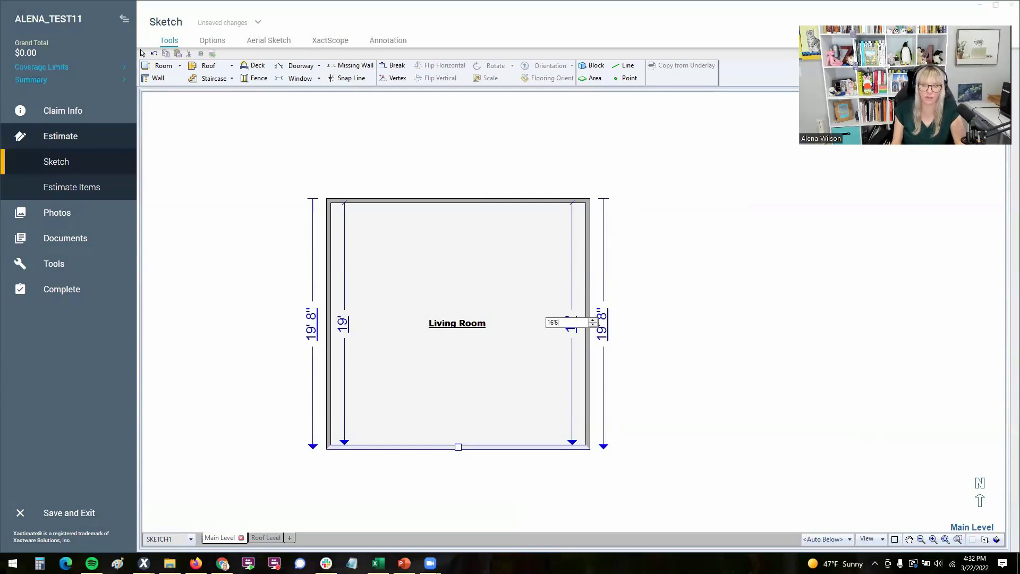
key(Return)
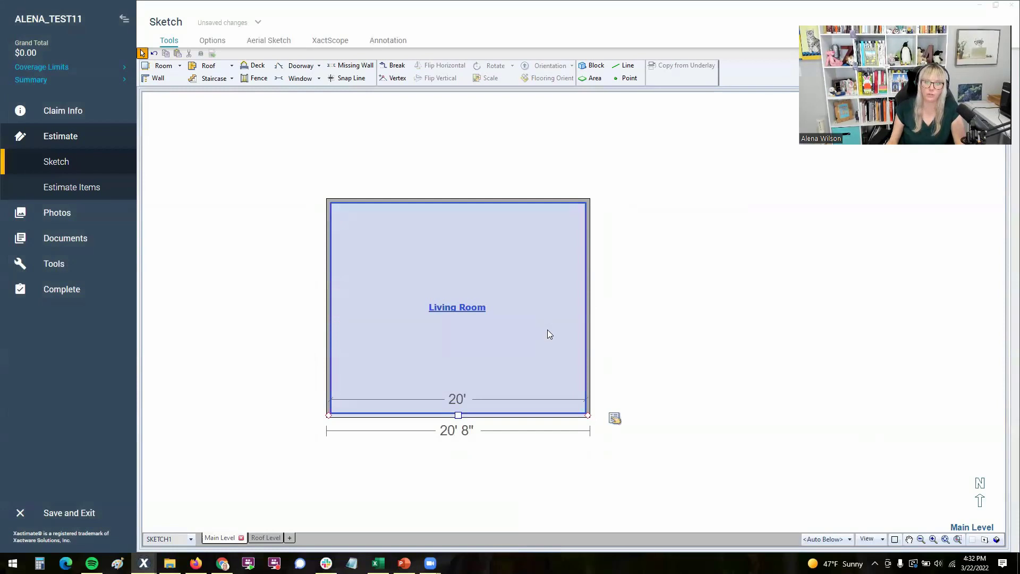